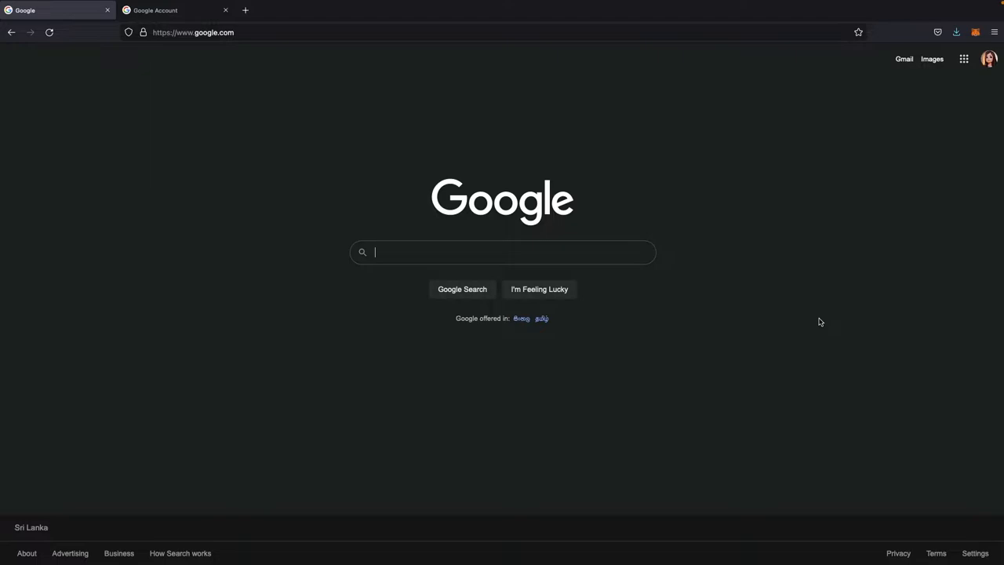
Step: Search Google for "google colab signup" and open the Colab plans result
text(google cl)
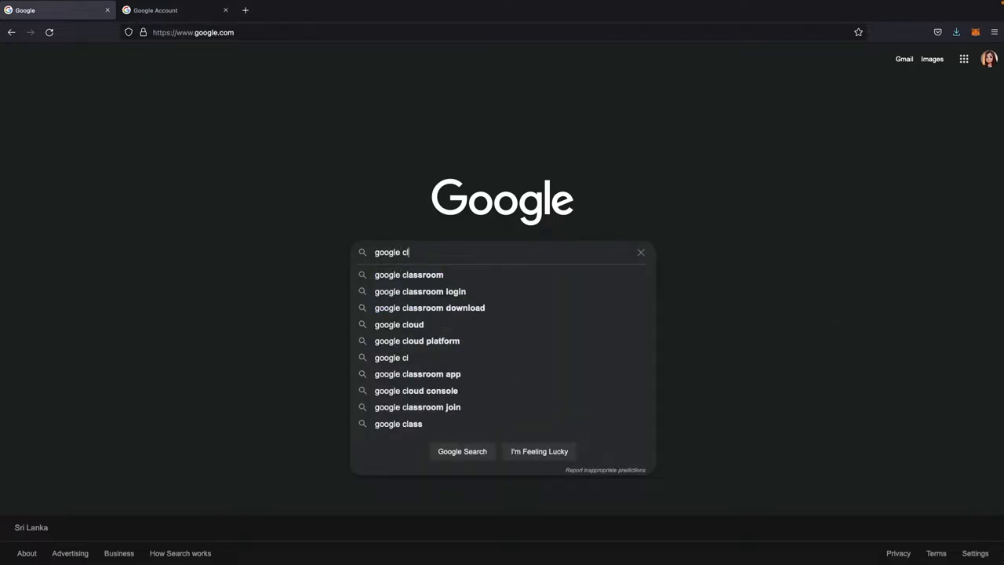
key(BackSpace)
text(olab signup)
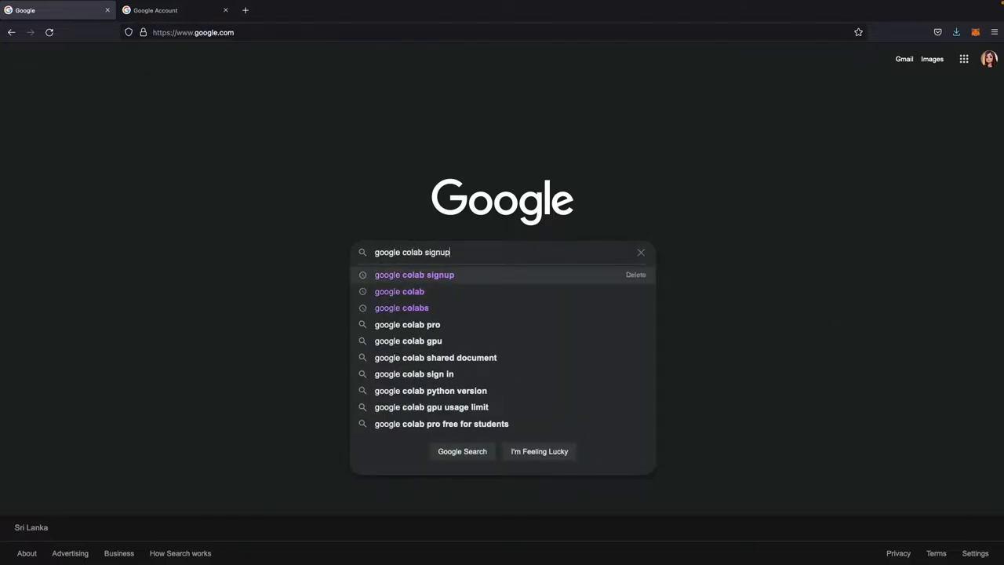
key(Return)
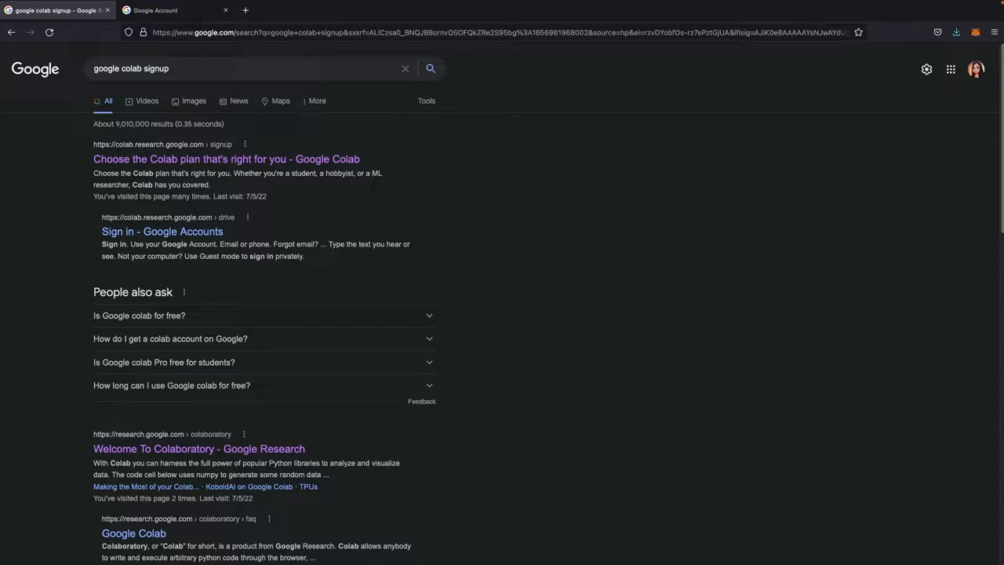
click(284, 161)
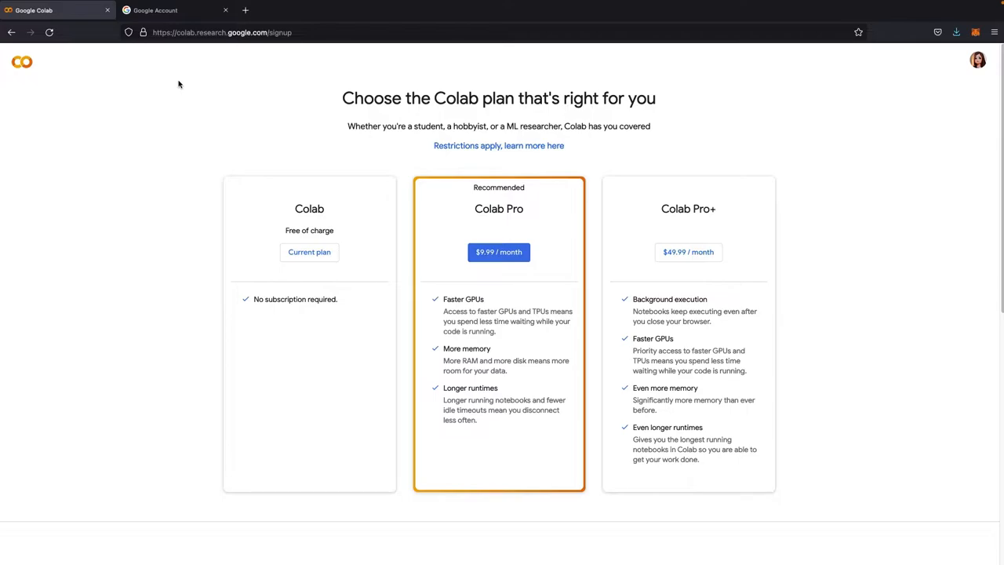
Step: In the Google Account tab, go to blendertool.com
click(179, 10)
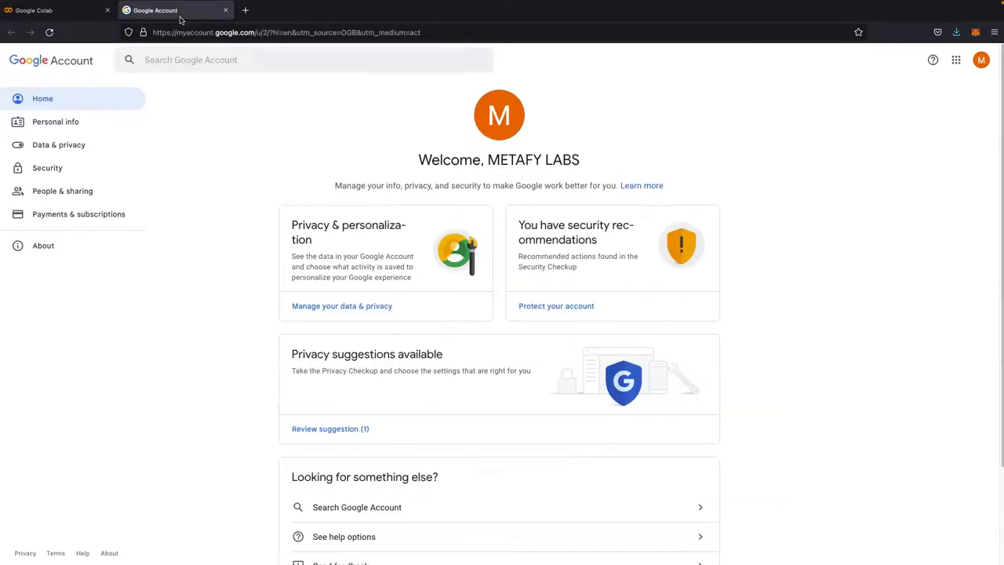
click(200, 32)
text(blendertoo)
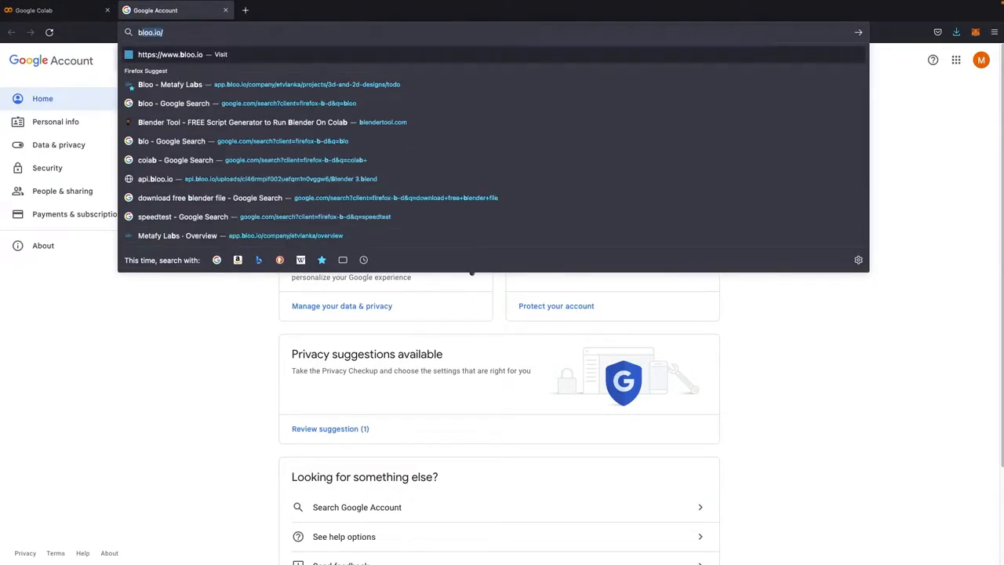
text(l)
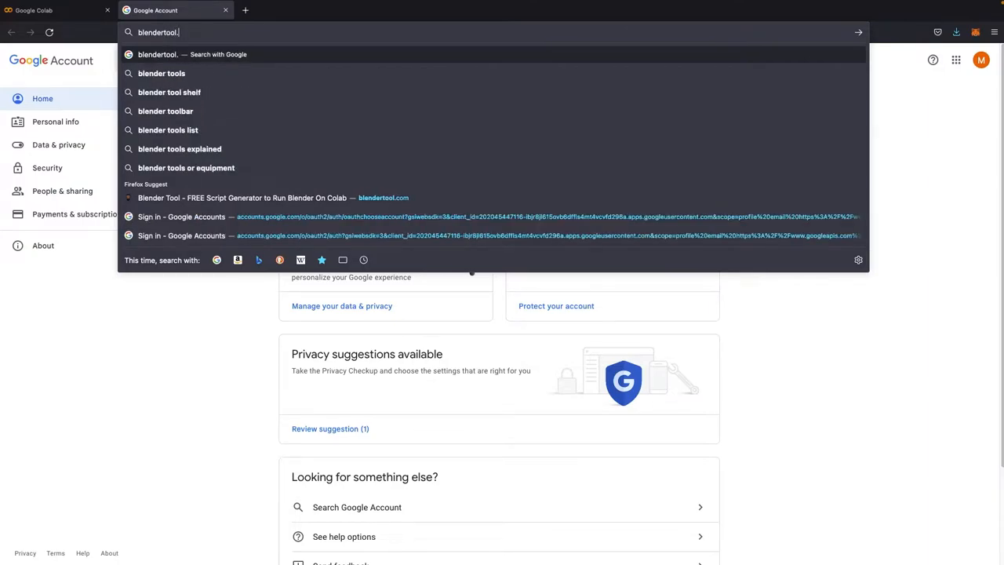
key(Return)
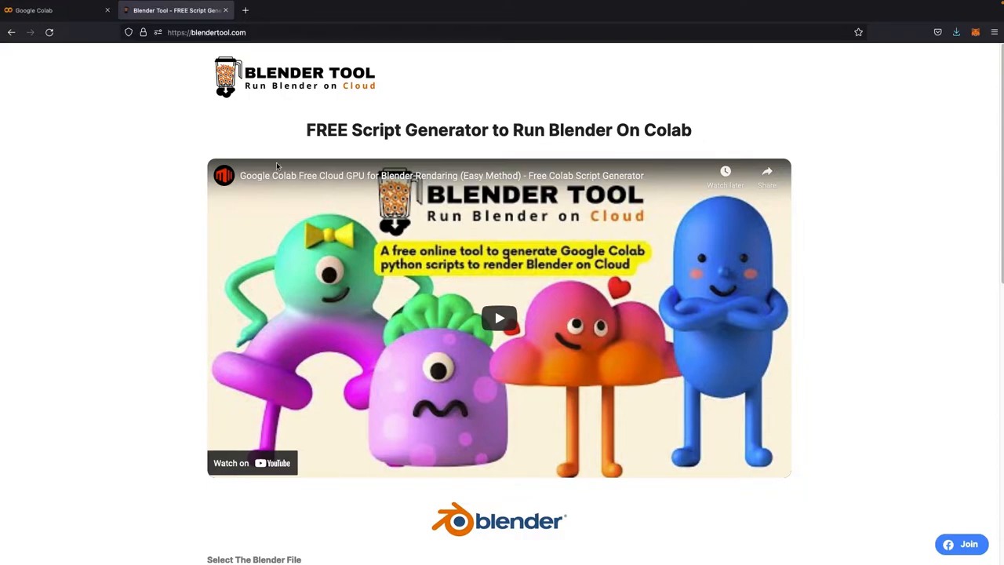
Step: Scroll through the Blender Tool page to examine the Blender file and output options
scroll(311, 188, down, 1)
scroll(310, 185, up, 1)
click(296, 32)
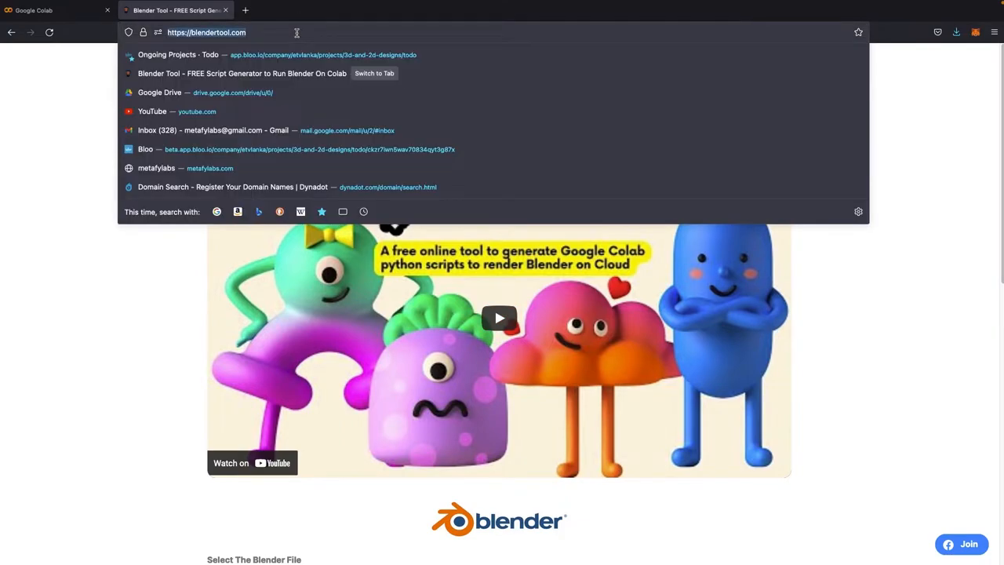
click(62, 119)
scroll(455, 330, down, 3)
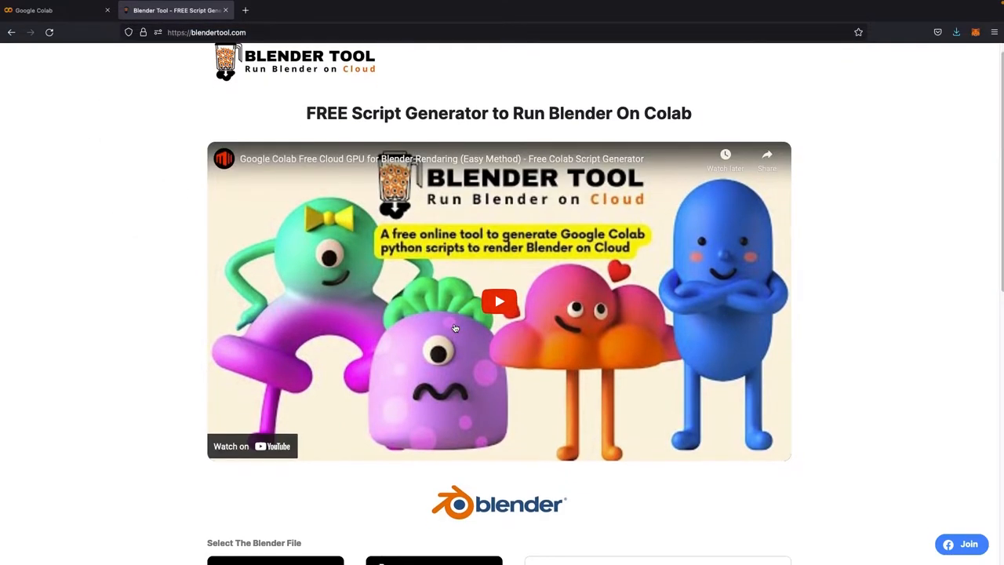
scroll(455, 328, down, 3)
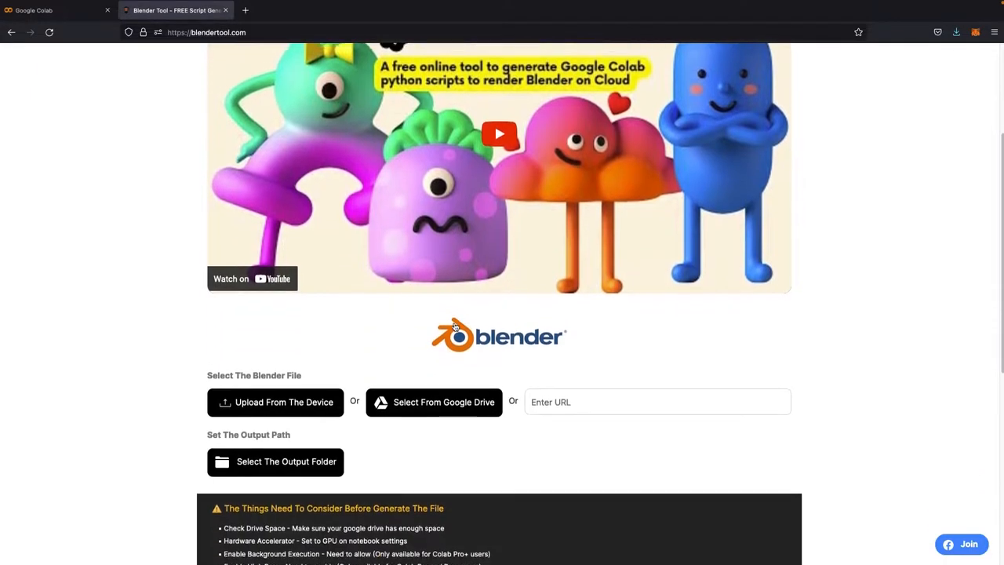
scroll(288, 229, down, 1)
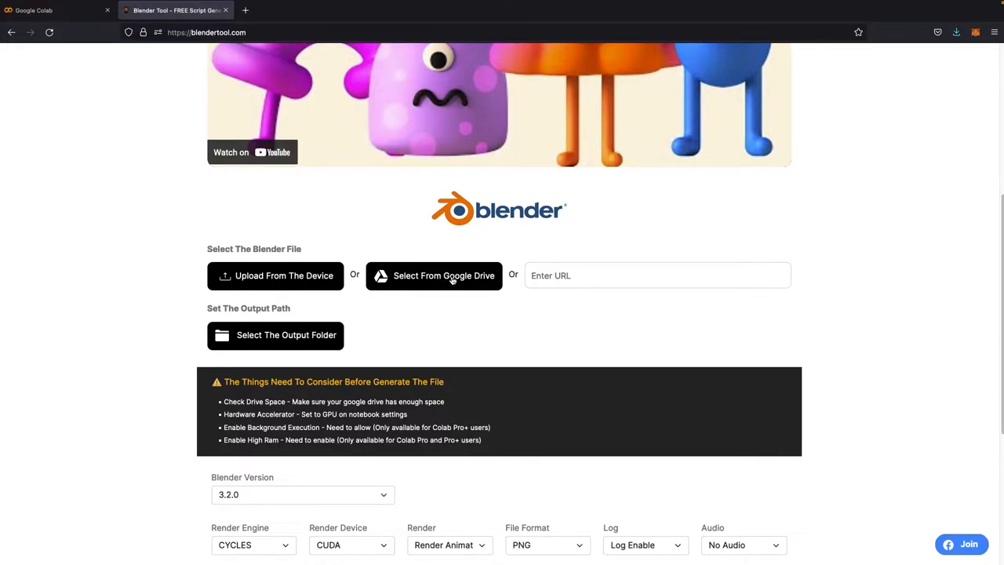
Step: Choose to upload the Blender file from the device and start signing in with Google
click(569, 276)
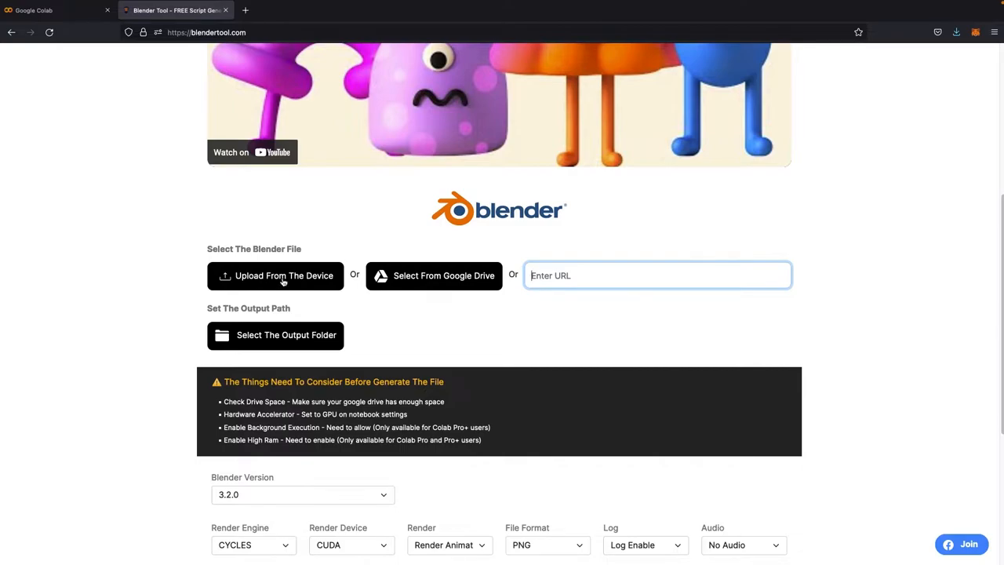
click(306, 279)
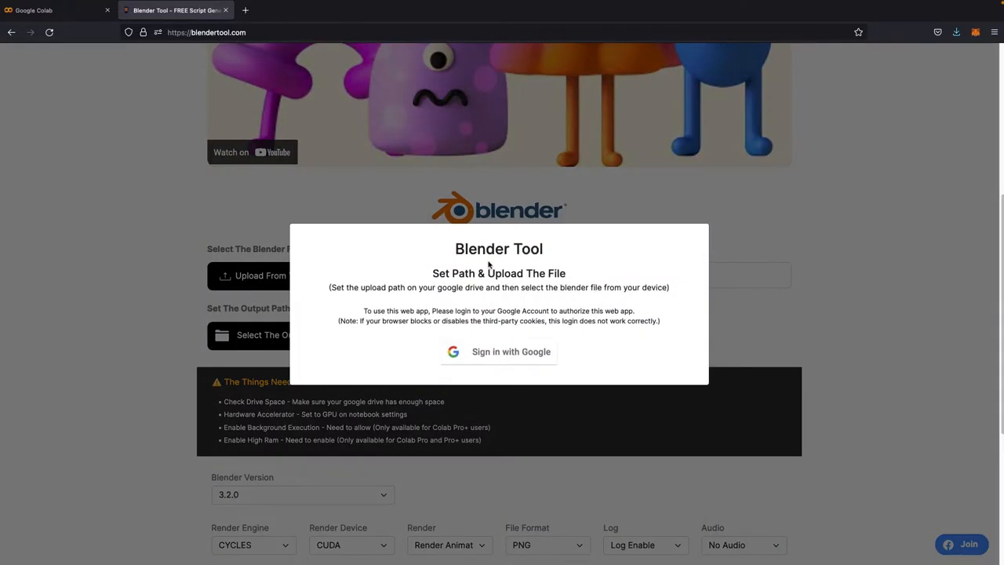
drag(457, 249, 542, 250)
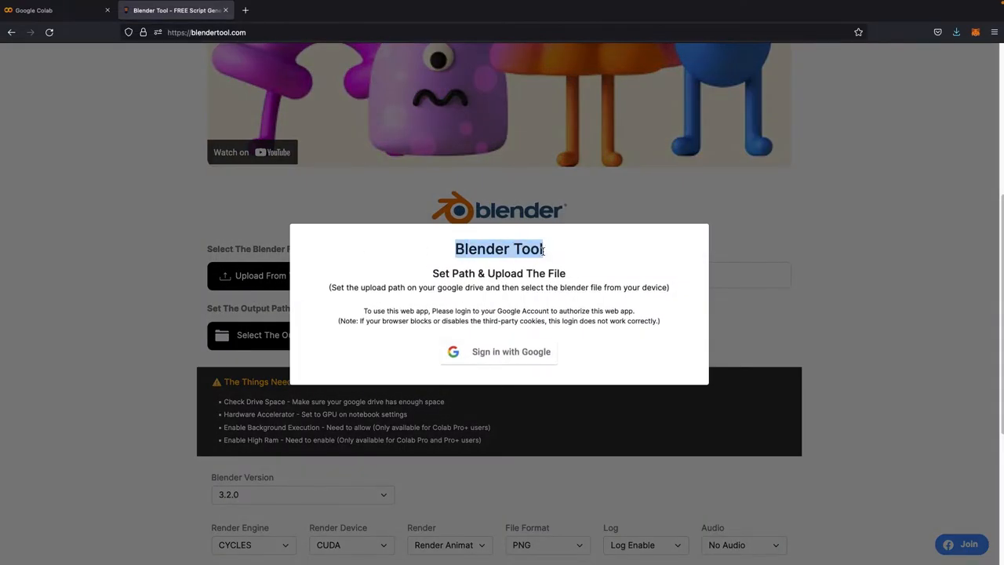
click(542, 251)
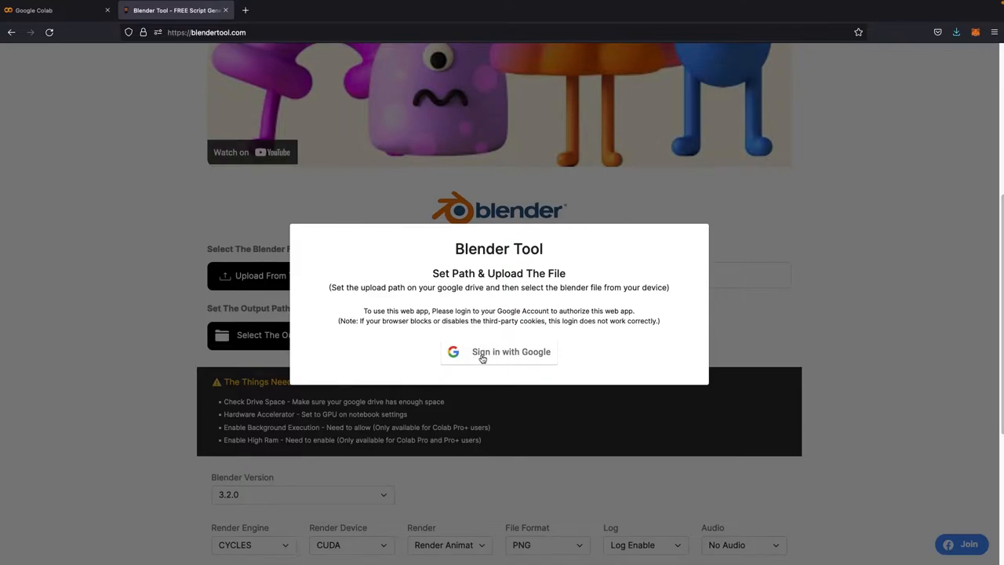
click(508, 354)
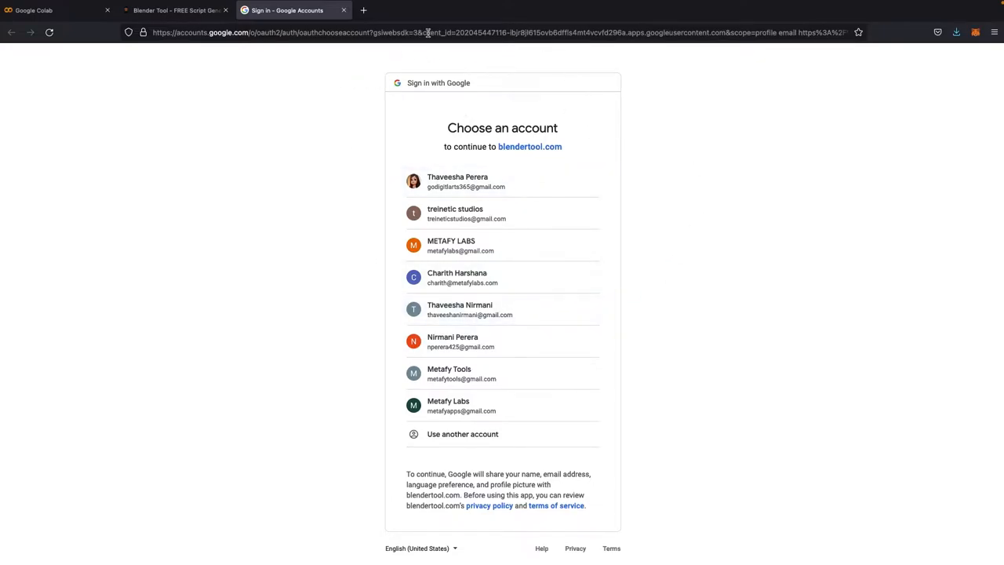
Step: Choose the Google account to continue to blendertool.com
drag(457, 32, 507, 32)
click(682, 309)
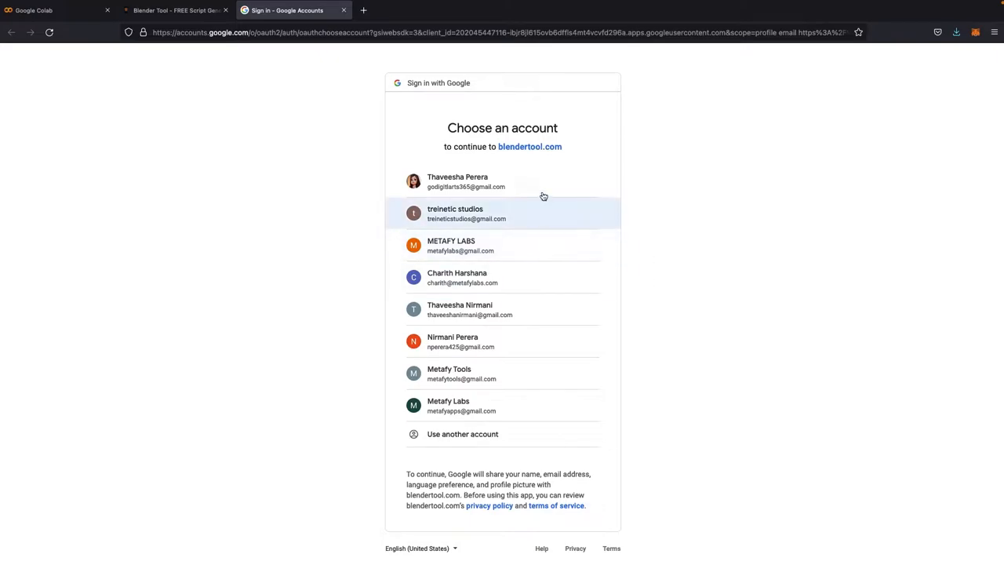
click(486, 248)
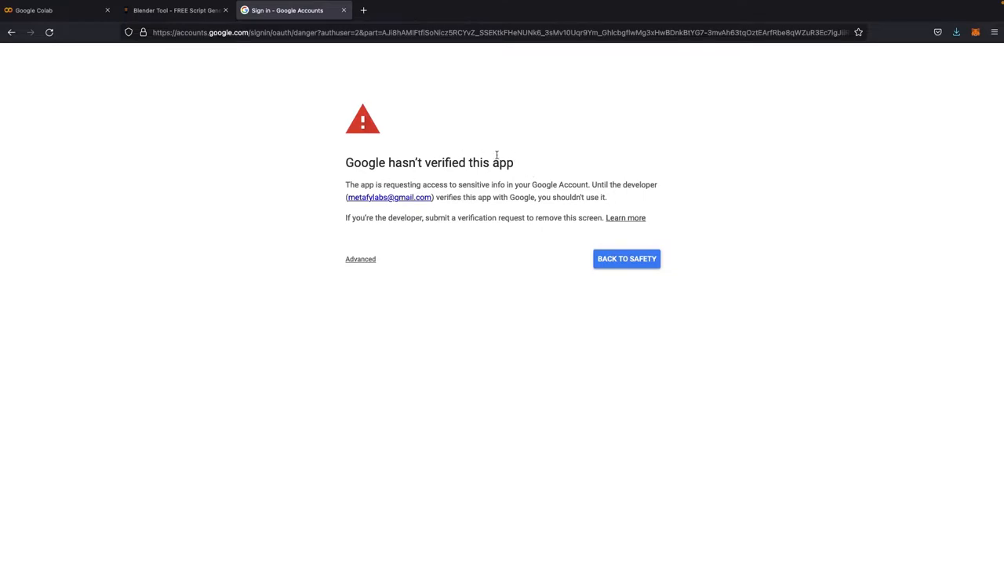
Step: Proceed past the unverified-app warning and grant blendertool.com access to Google Drive files
click(360, 259)
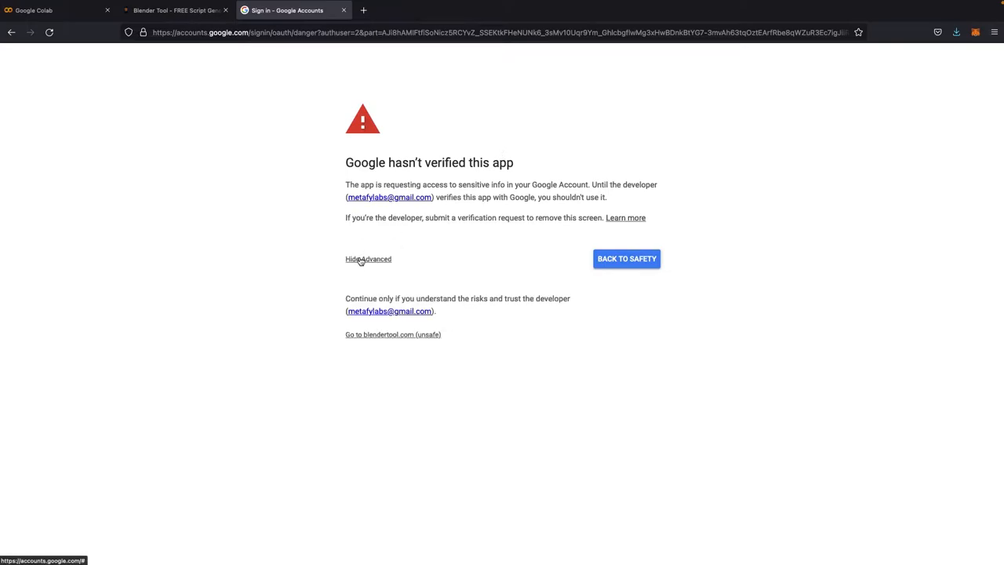
click(389, 335)
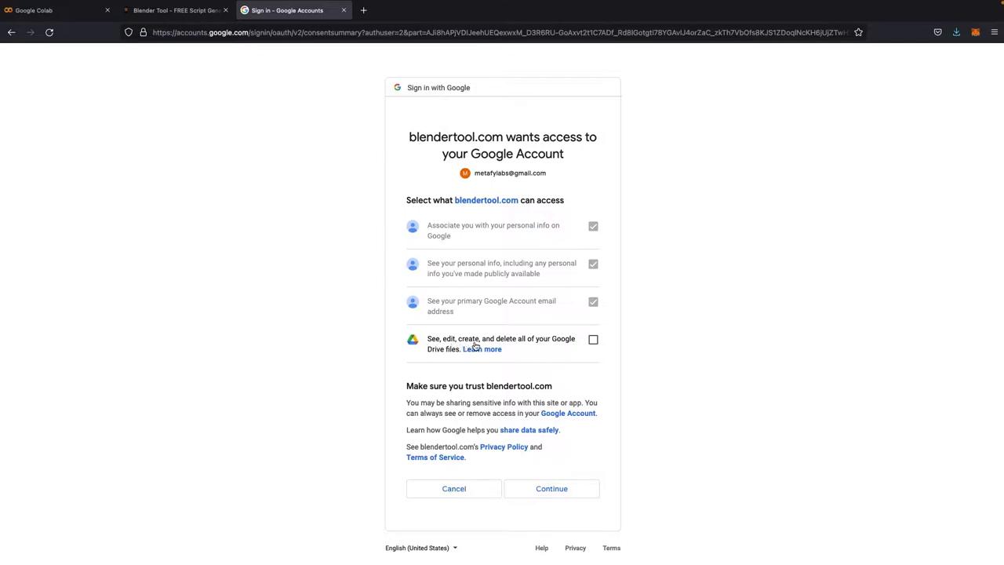
click(594, 340)
click(560, 489)
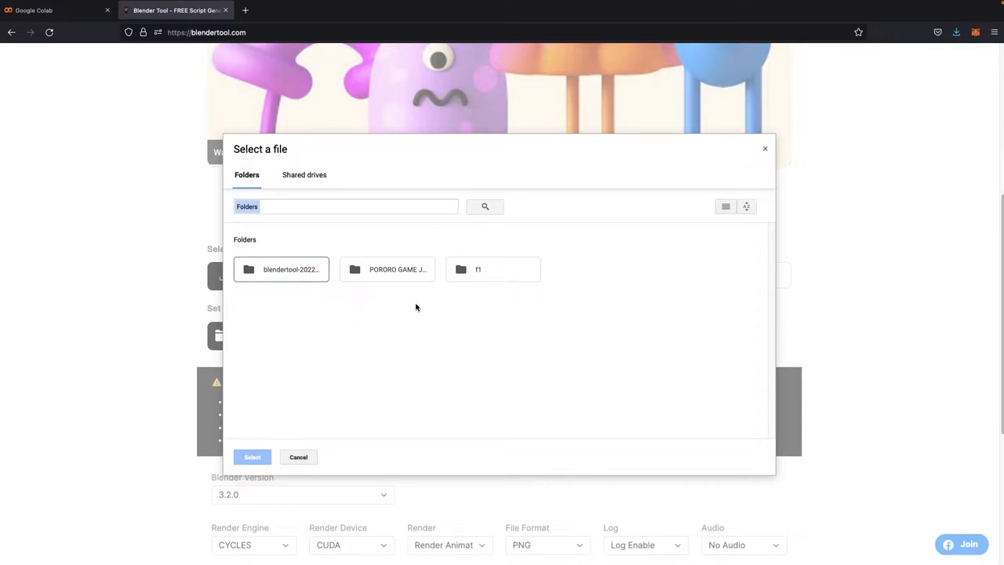
double_click(493, 278)
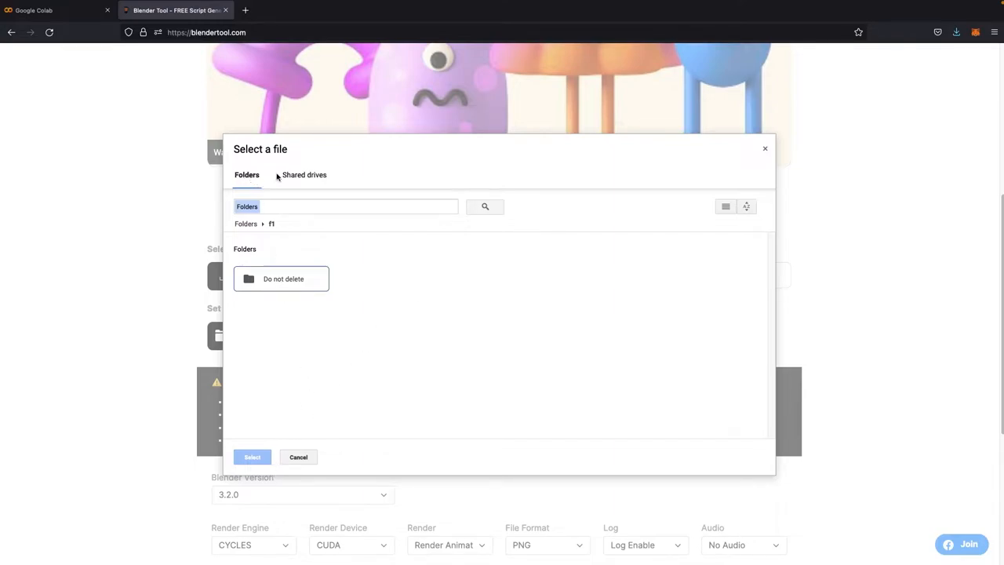
click(249, 207)
click(246, 224)
double_click(295, 267)
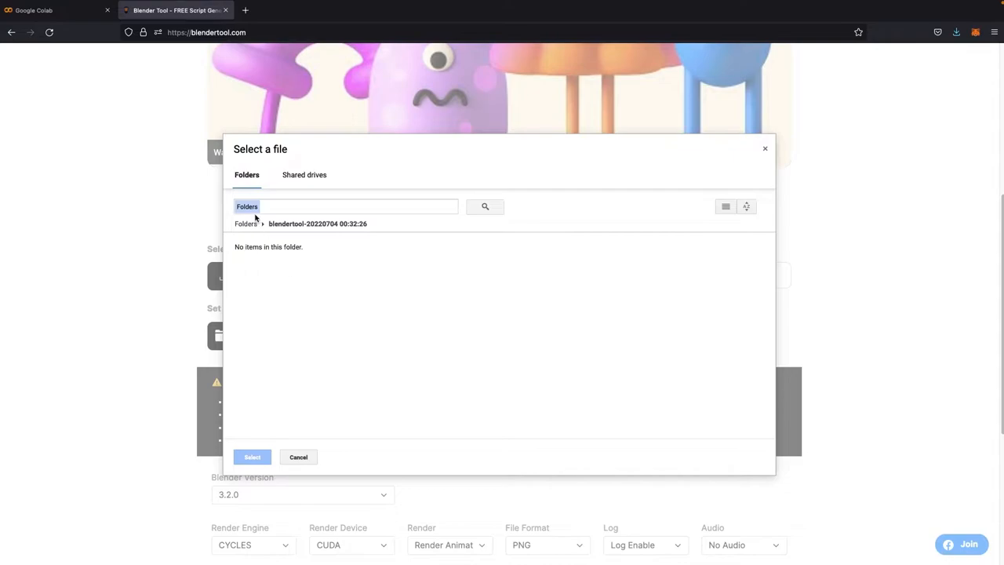
click(247, 224)
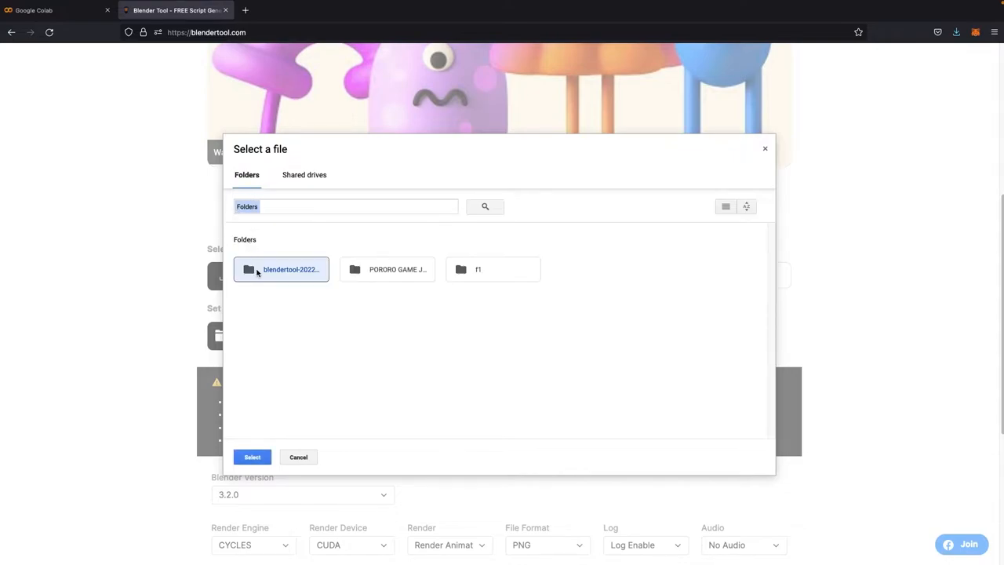
click(281, 280)
click(282, 280)
click(253, 457)
Step: Upload Blender 3.blend from the Downloads folder
click(432, 265)
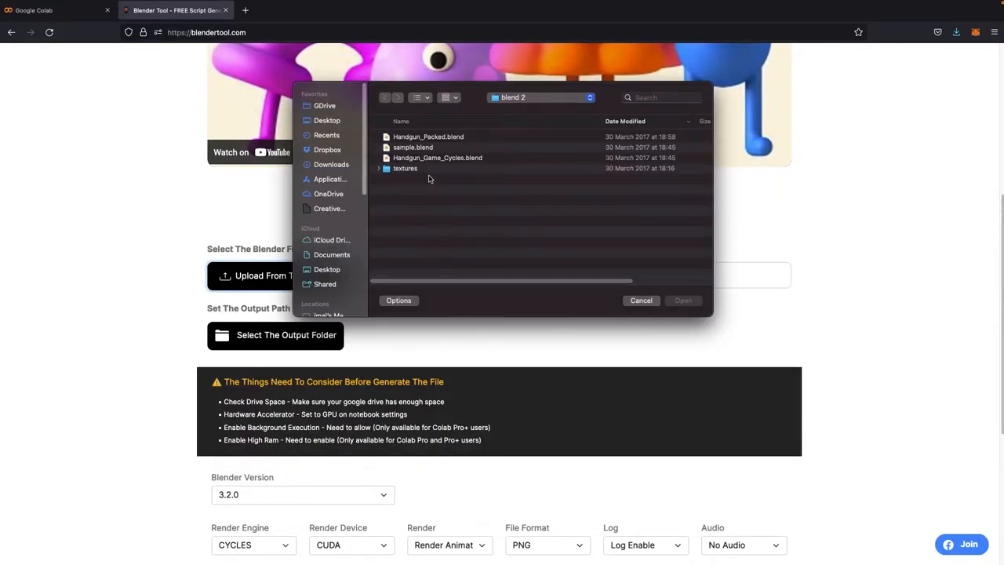
click(326, 166)
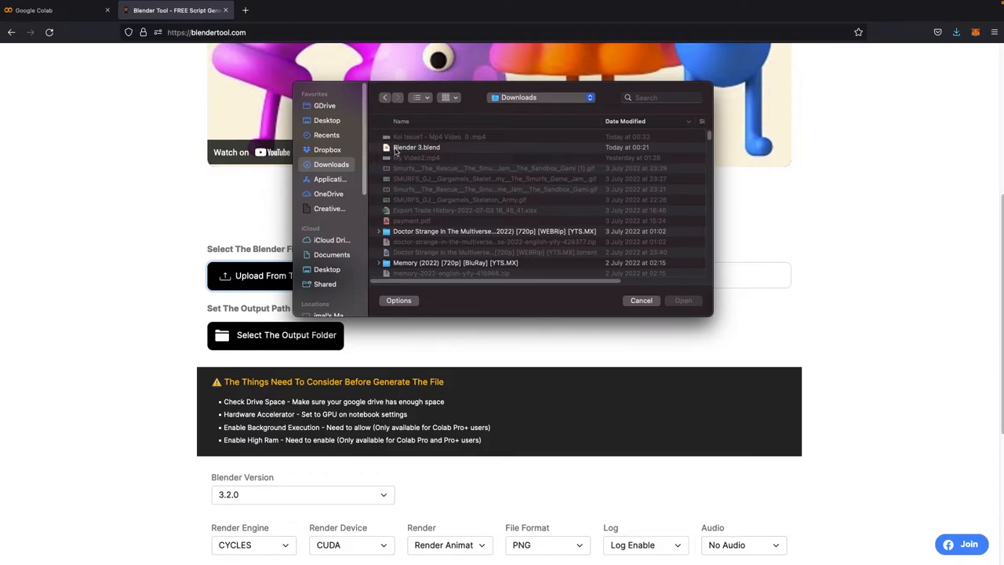
click(396, 149)
click(682, 299)
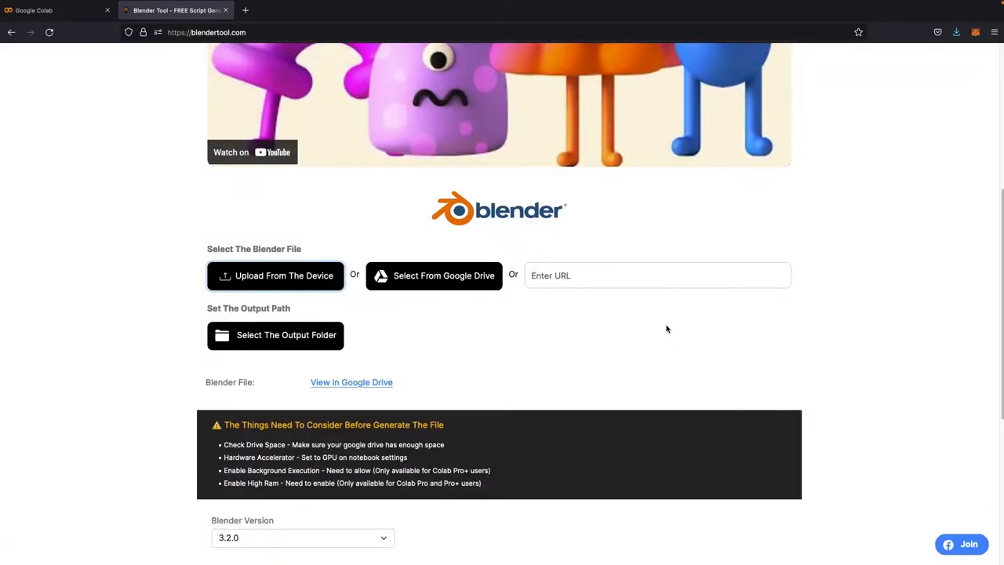
Step: Open the uploaded file's Google Drive folder and inspect the files inside it
click(338, 384)
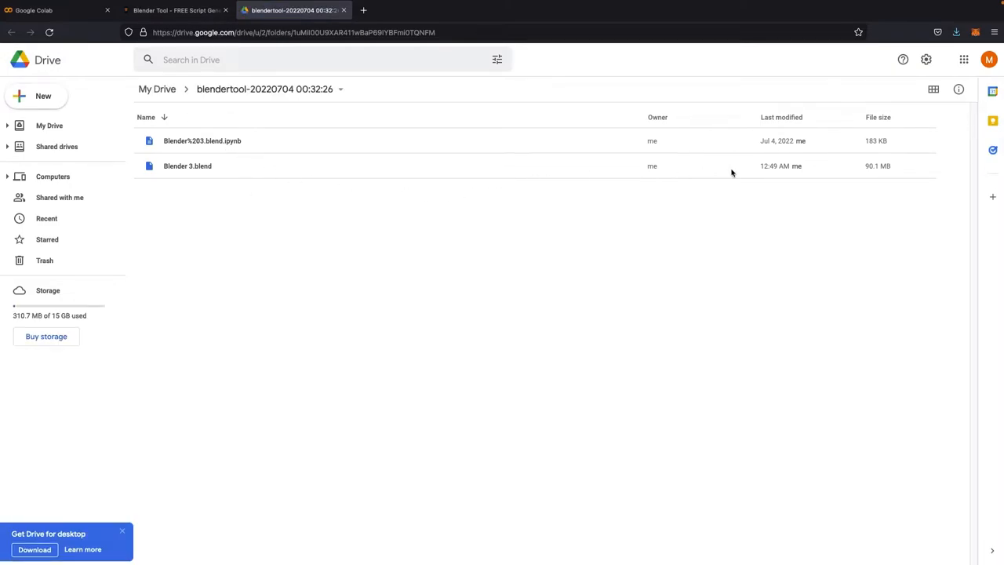
click(754, 166)
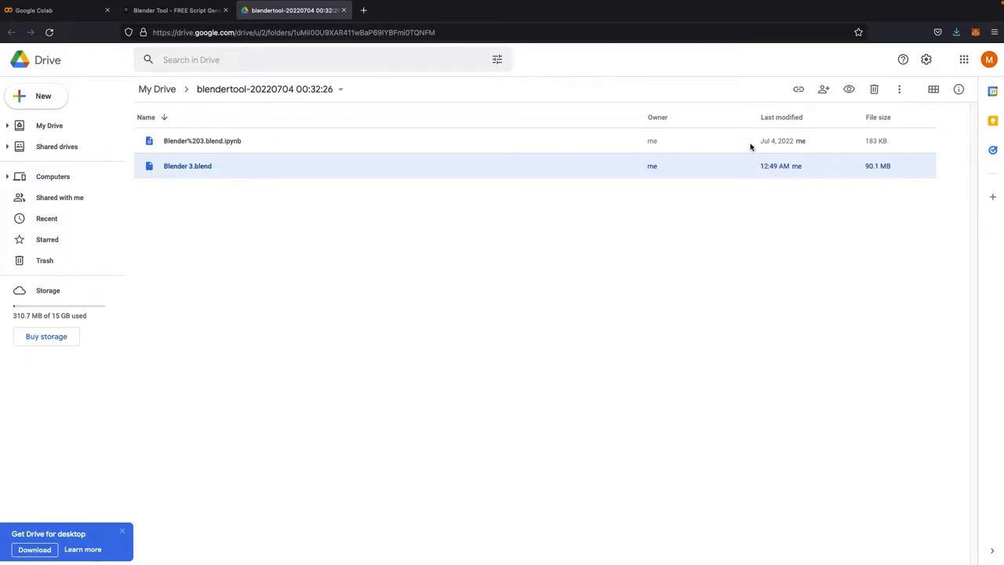
click(748, 146)
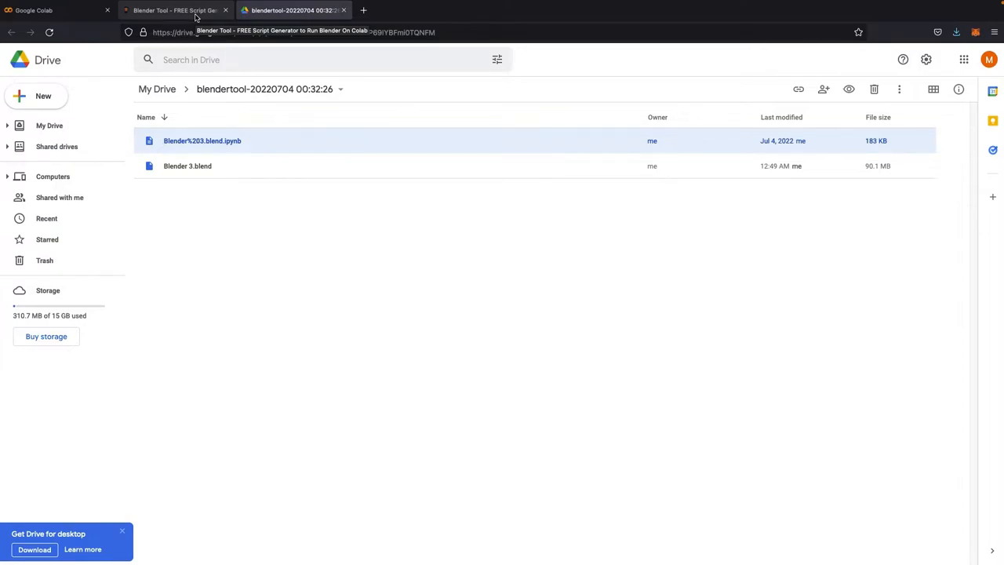
mouse_move(205, 4)
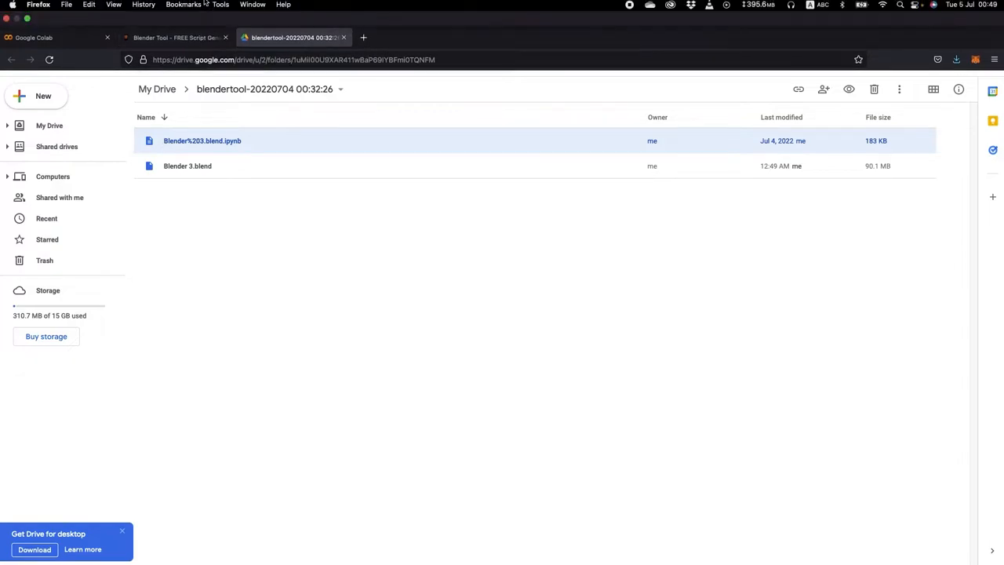
click(272, 264)
click(276, 166)
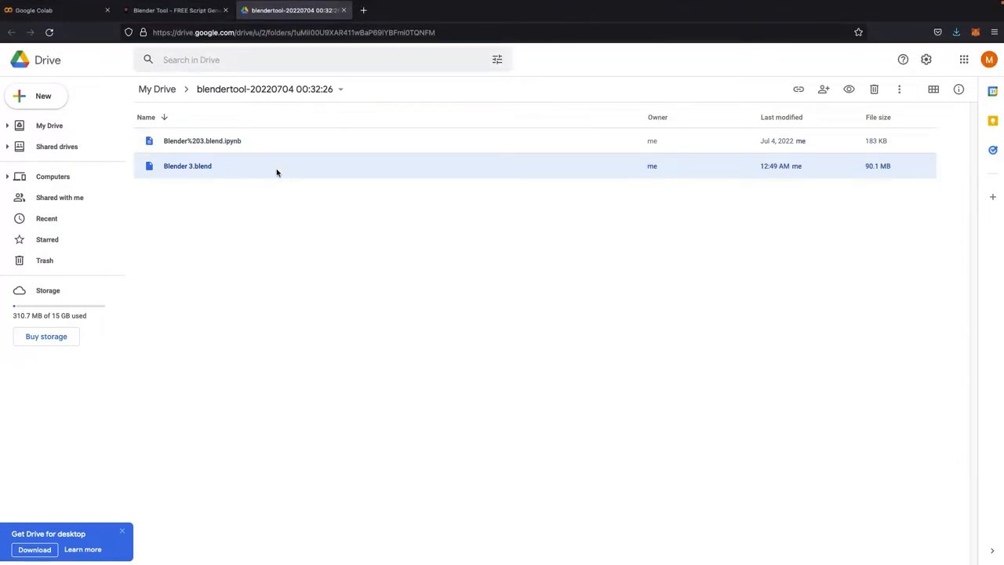
click(167, 36)
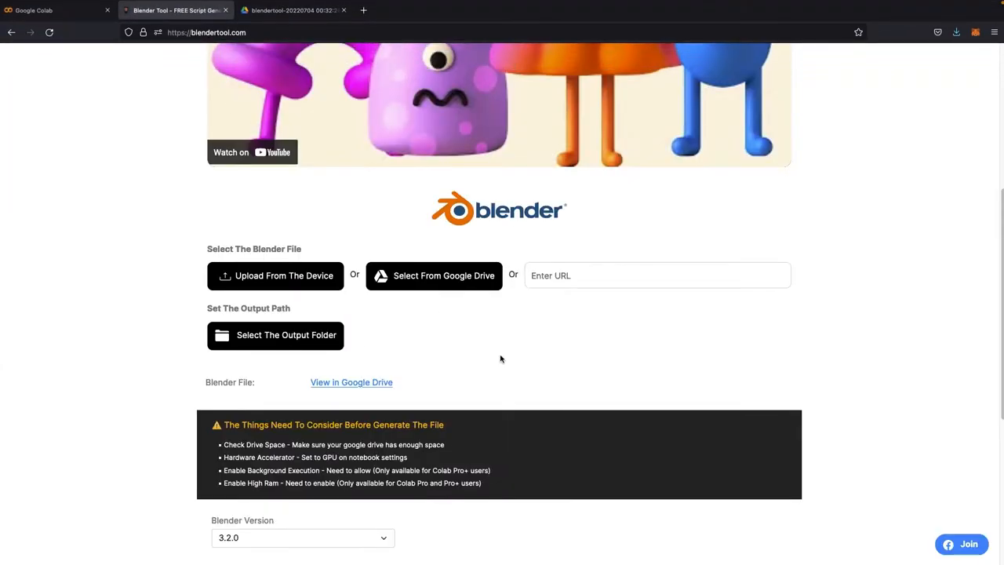
click(444, 279)
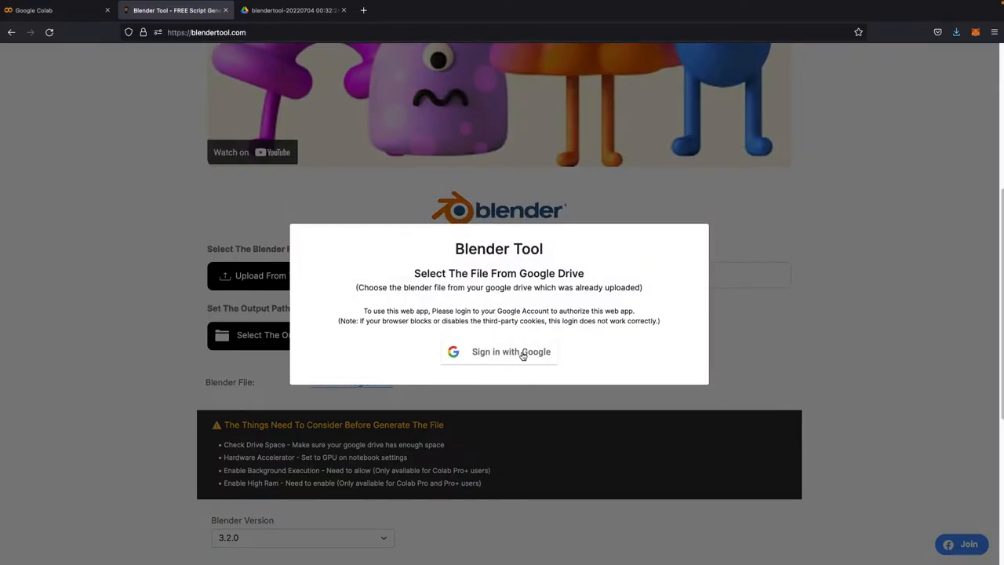
click(523, 355)
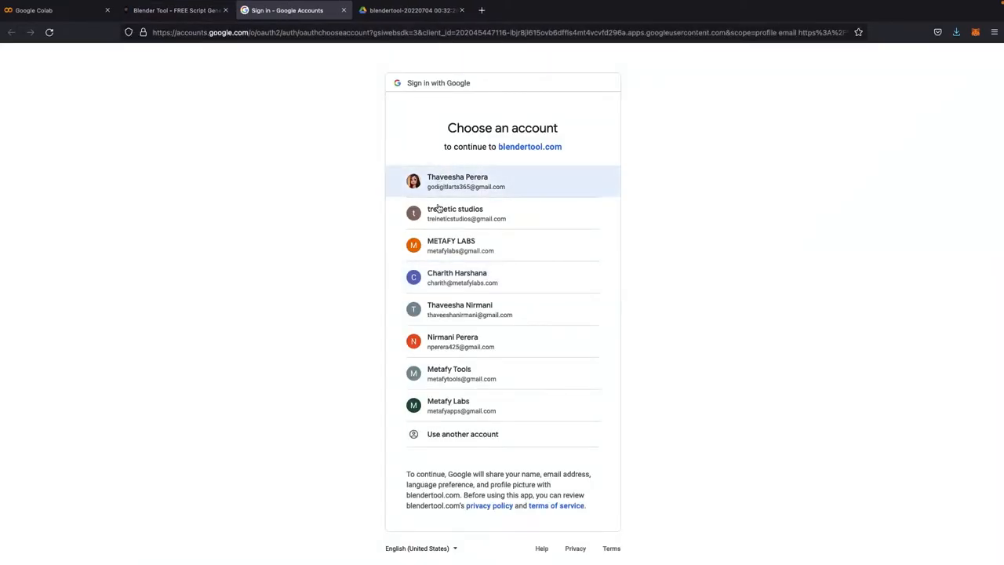
click(445, 253)
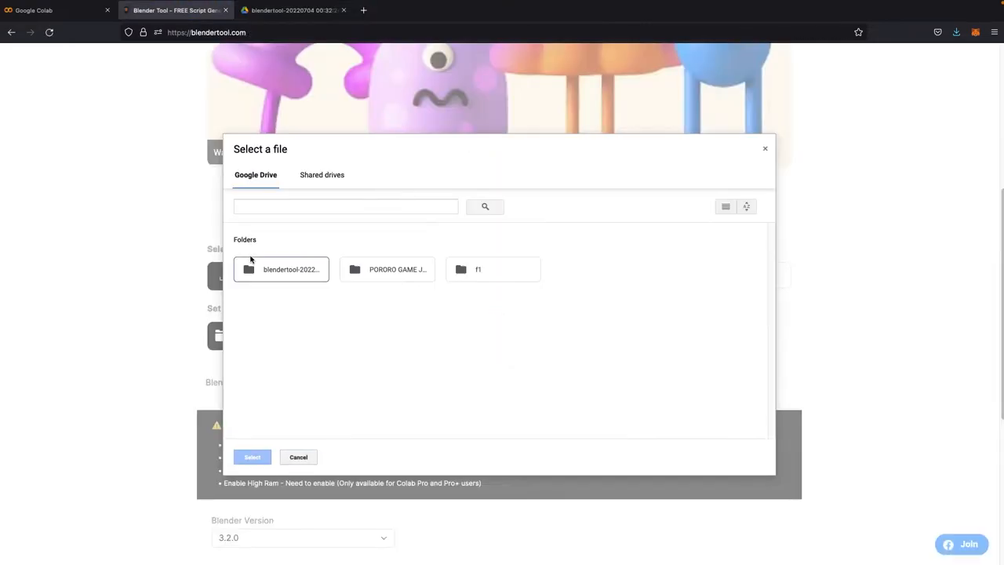
click(277, 273)
click(291, 273)
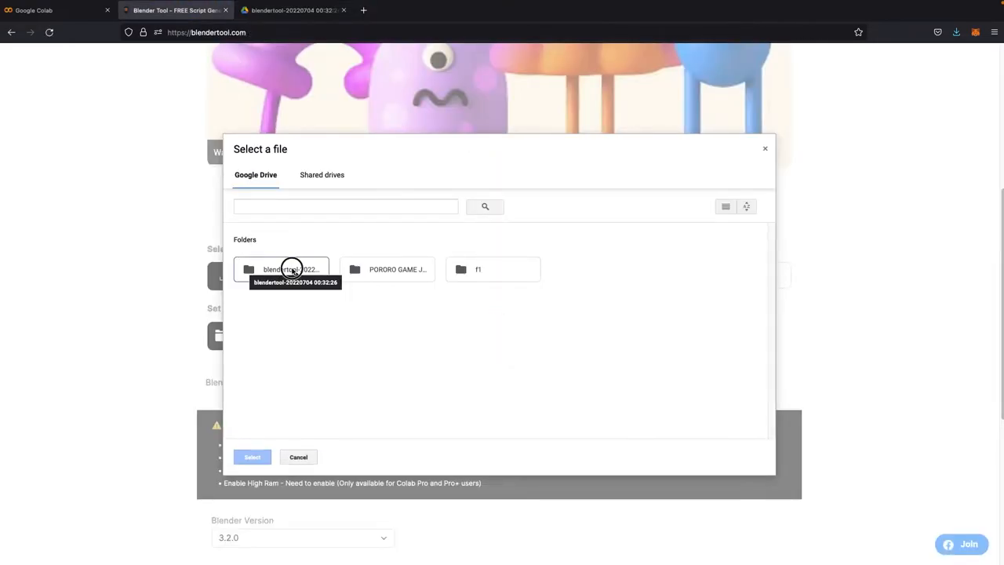
double_click(292, 273)
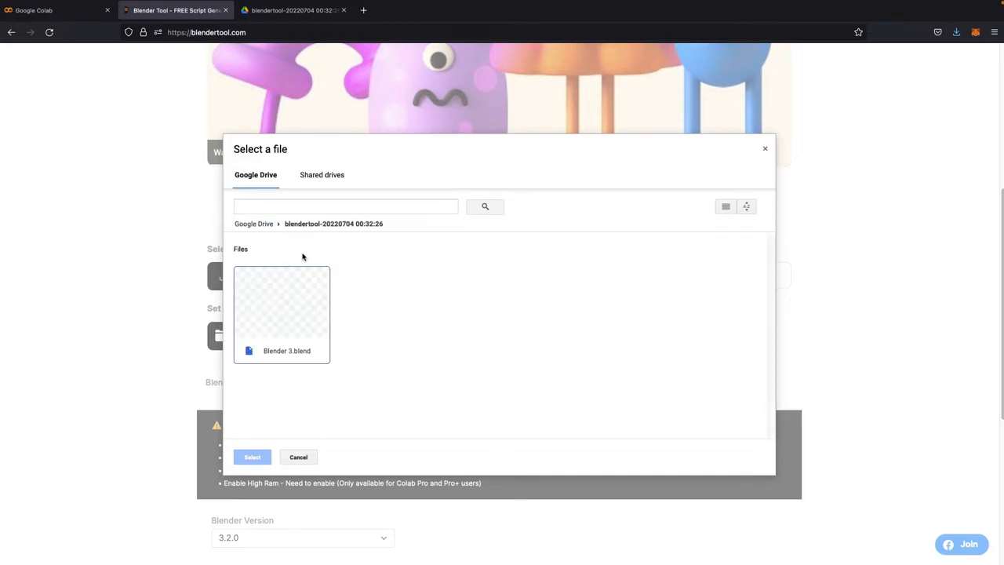
click(301, 318)
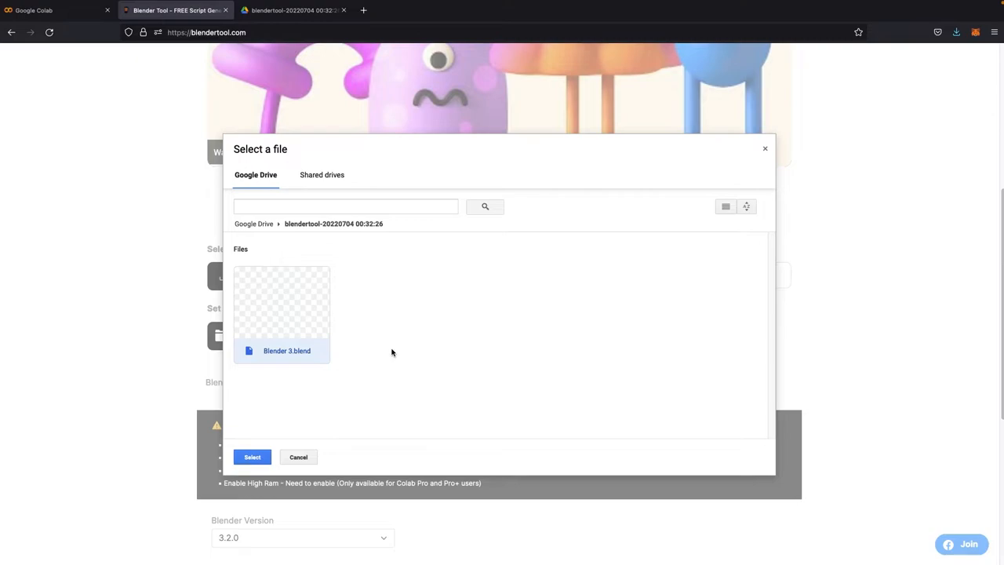
click(252, 457)
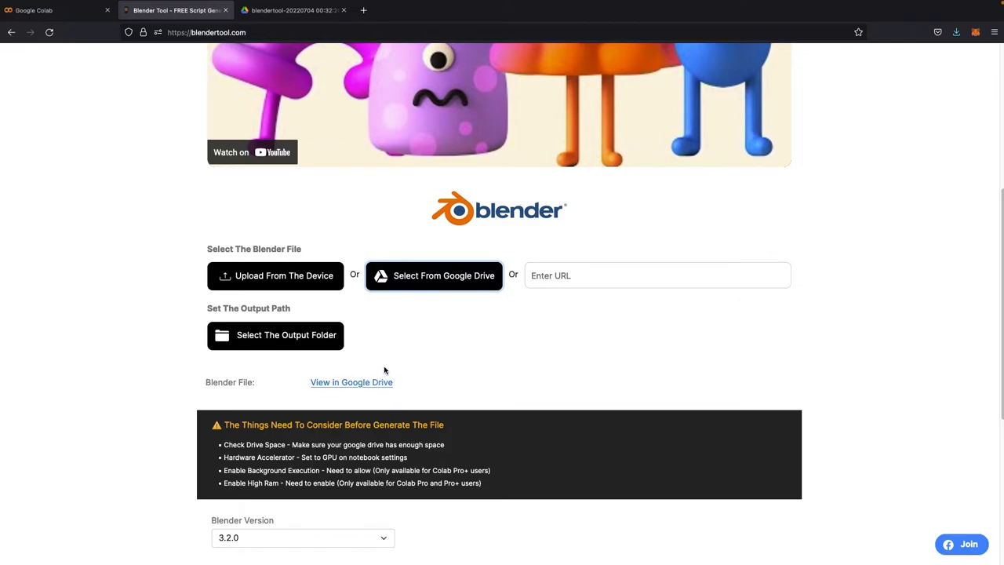
Step: Paste the uploaded file's download link ending in Blender%203.blend into the Blender file URL field
click(551, 276)
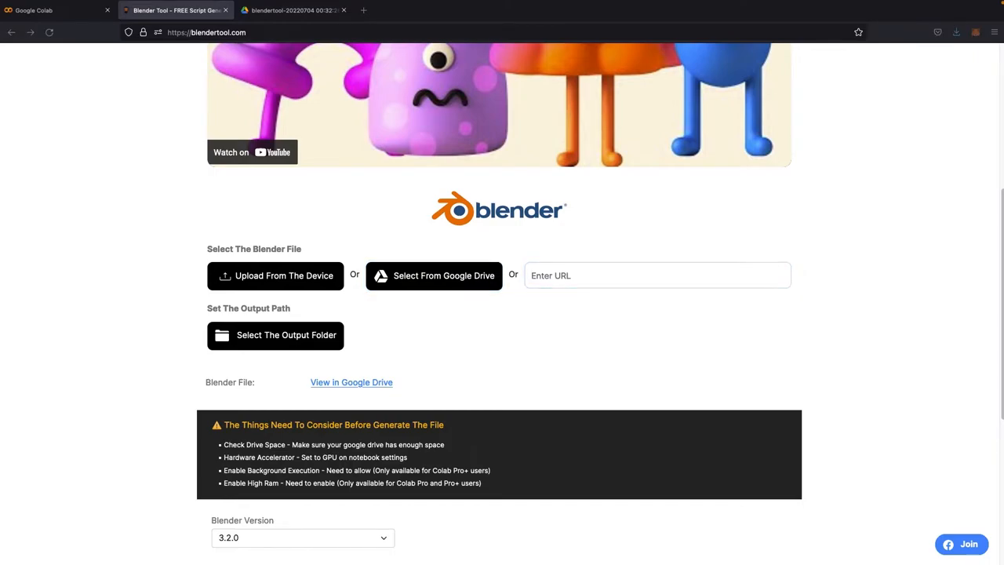
click(75, 179)
click(530, 271)
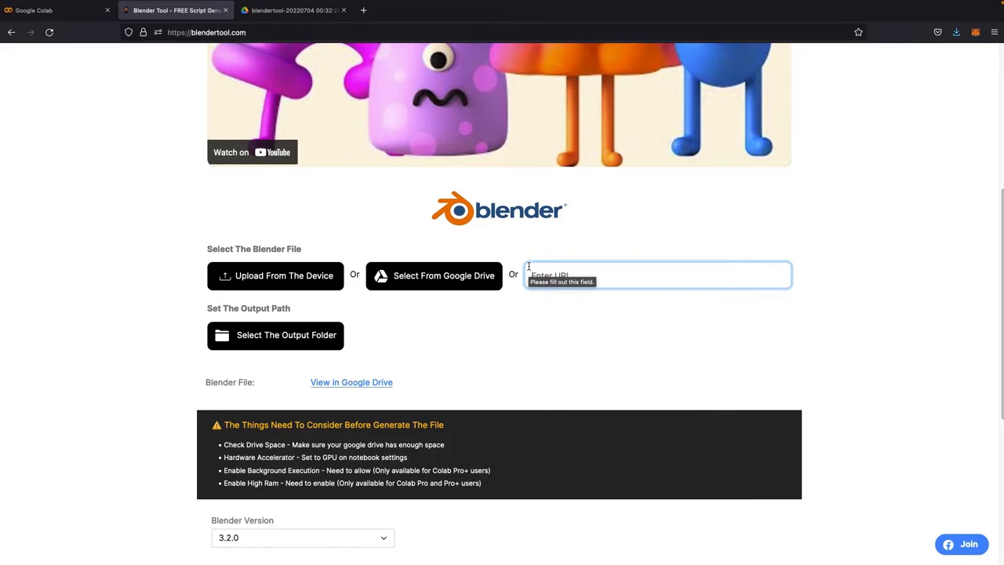
key(ctrl+v)
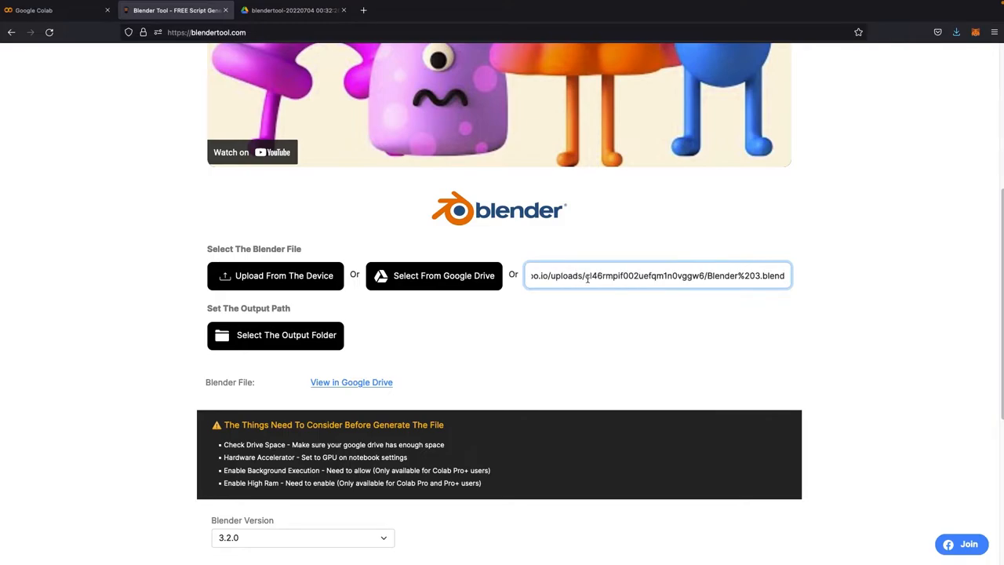
drag(586, 277, 515, 278)
click(701, 275)
drag(743, 276, 808, 278)
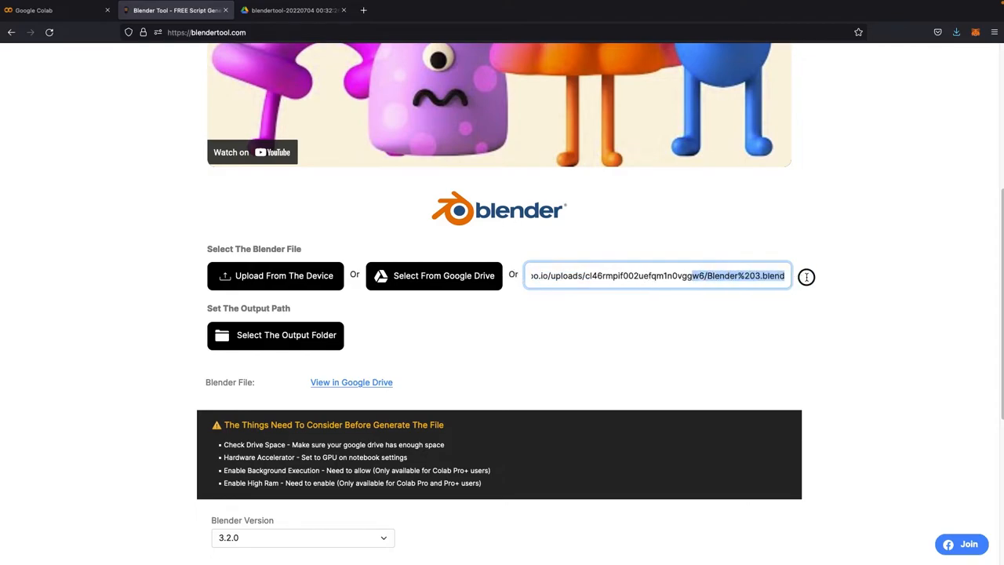
click(710, 276)
click(706, 276)
drag(706, 276, 788, 276)
click(756, 276)
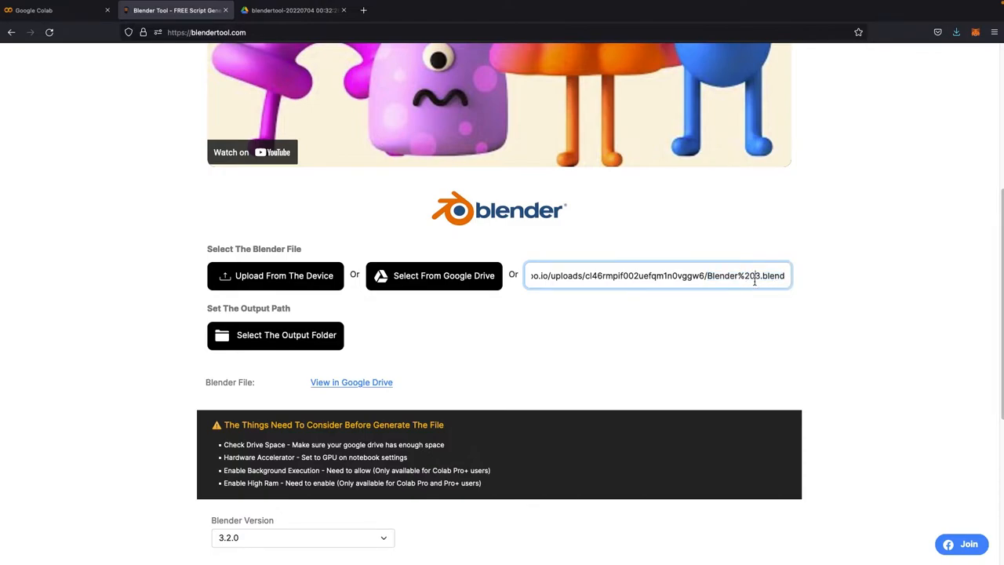
click(723, 344)
click(547, 276)
click(309, 339)
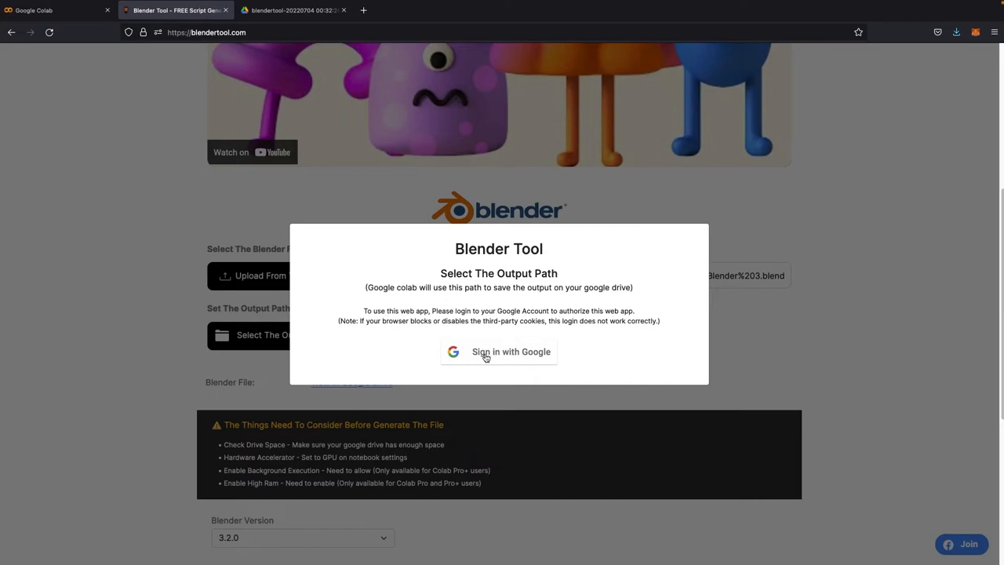
click(485, 354)
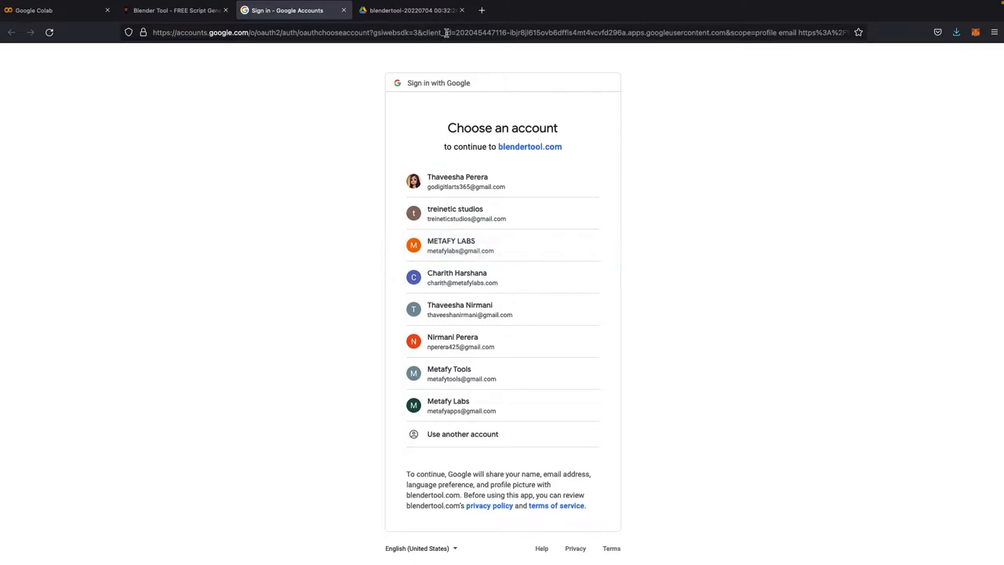
drag(464, 33, 507, 32)
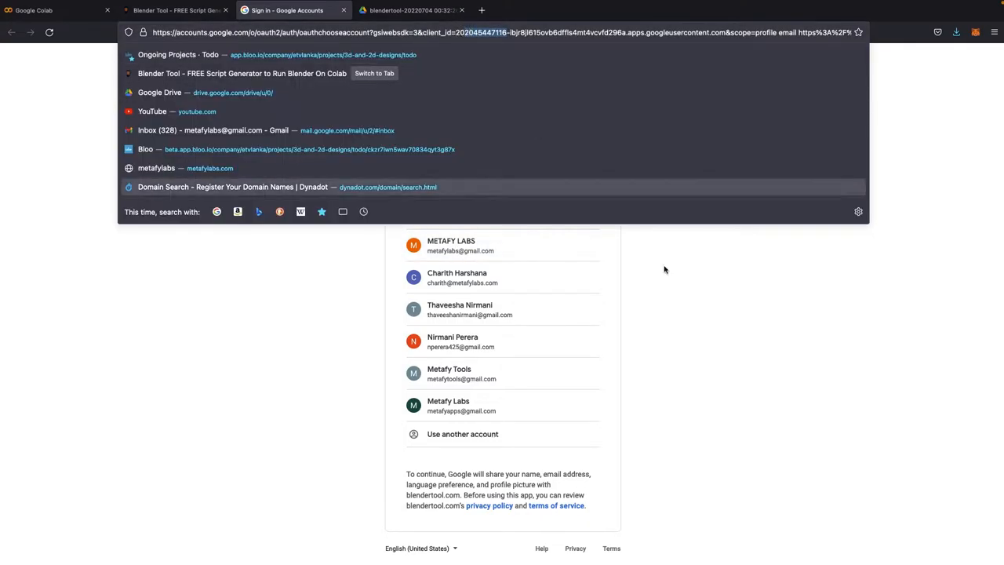
click(683, 338)
click(499, 246)
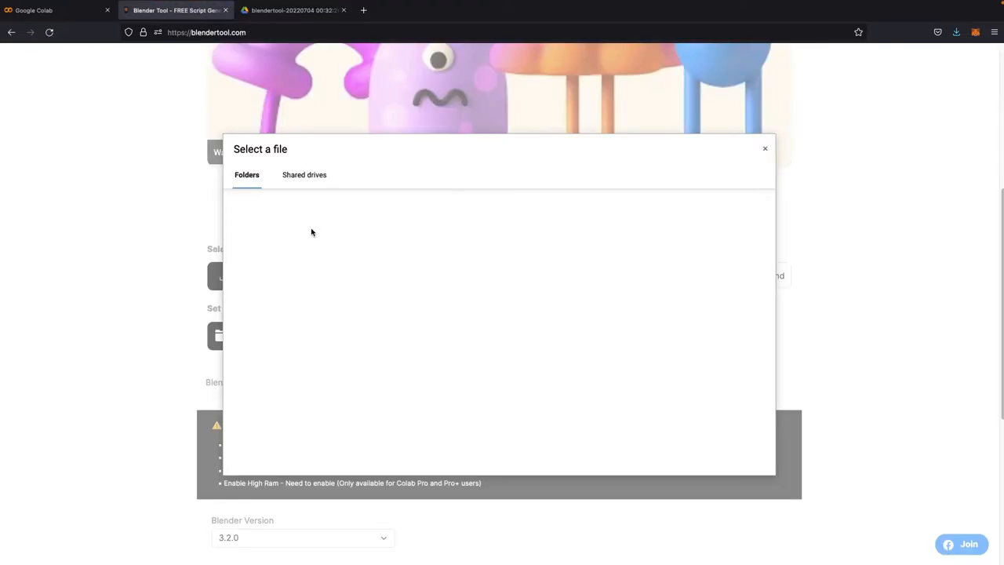
click(261, 269)
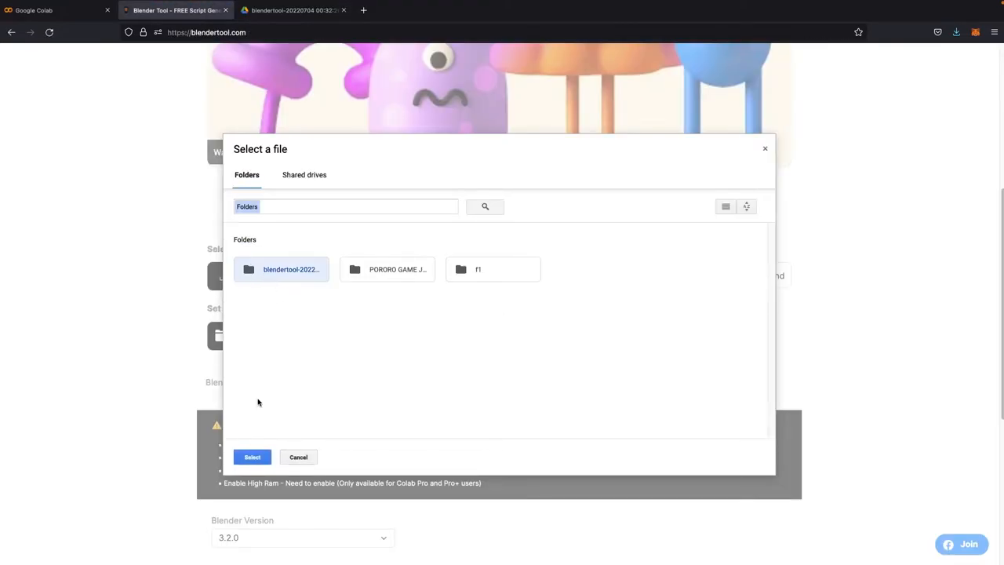
click(252, 457)
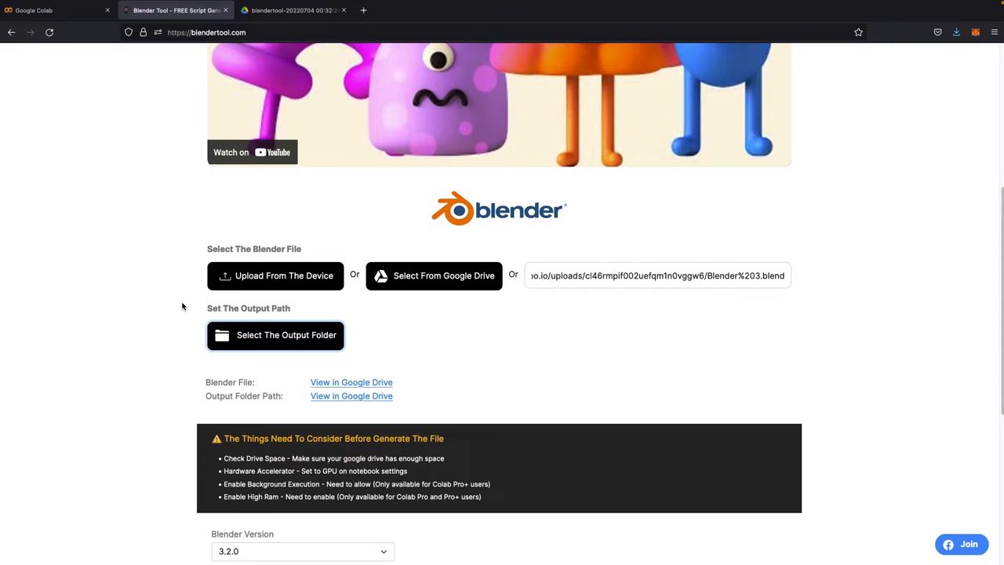
Step: Set the Blender version to 3.1.2
scroll(181, 306, down, 5)
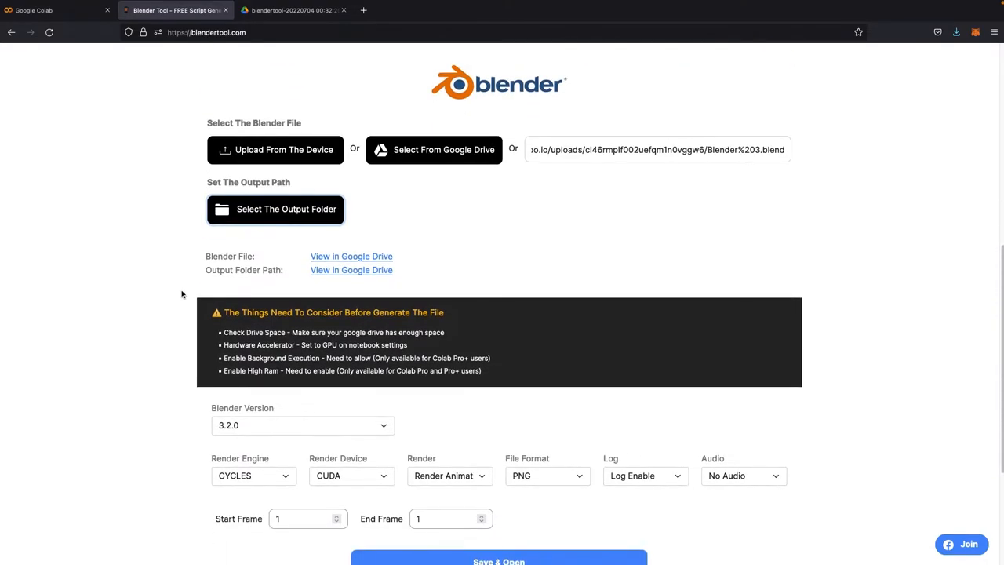
scroll(168, 283, down, 1)
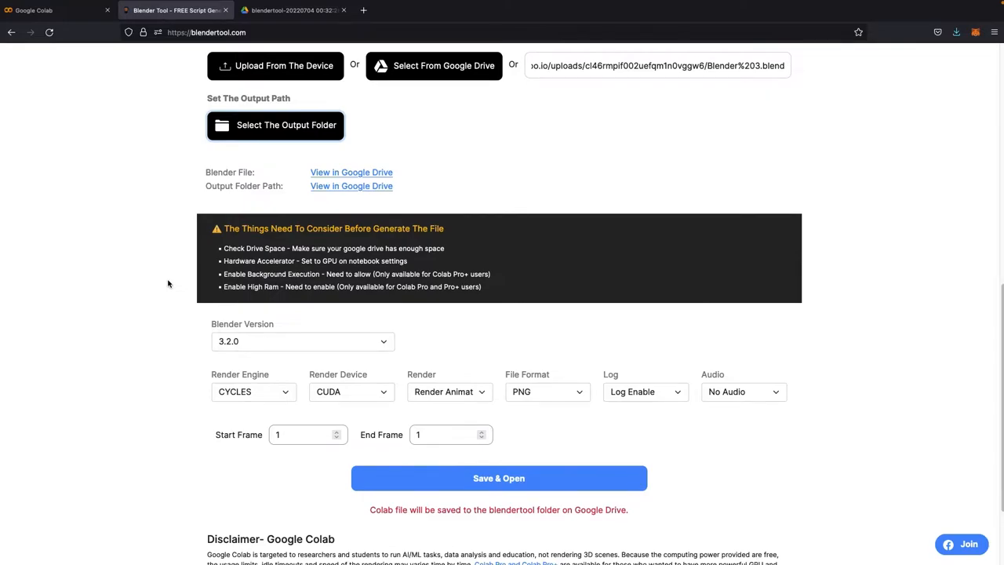
click(226, 343)
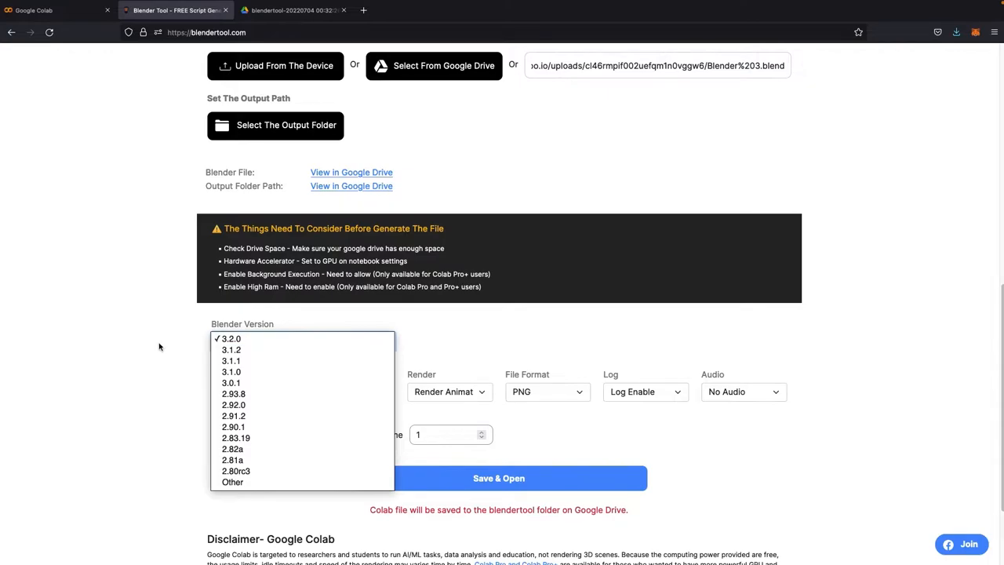
click(224, 351)
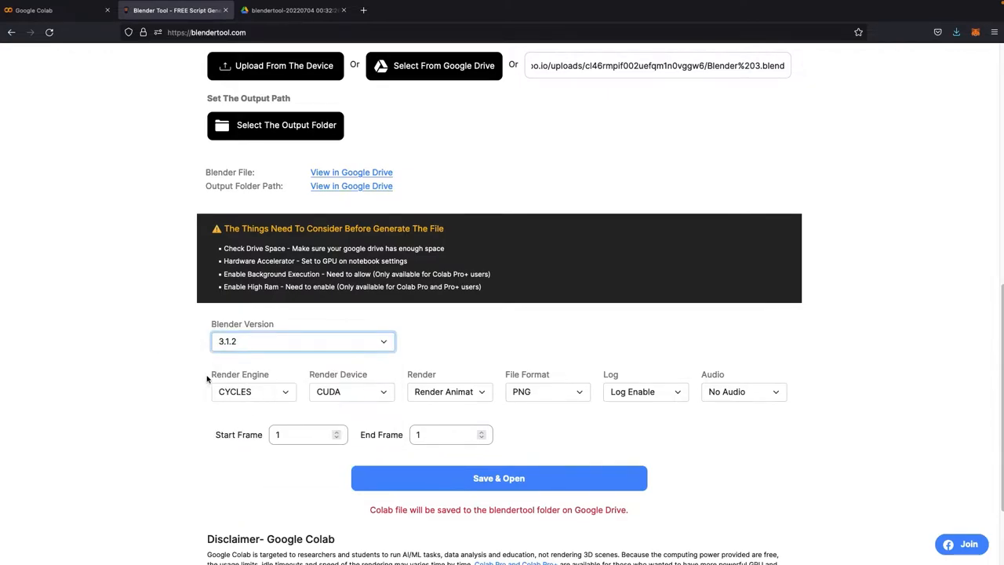
click(285, 394)
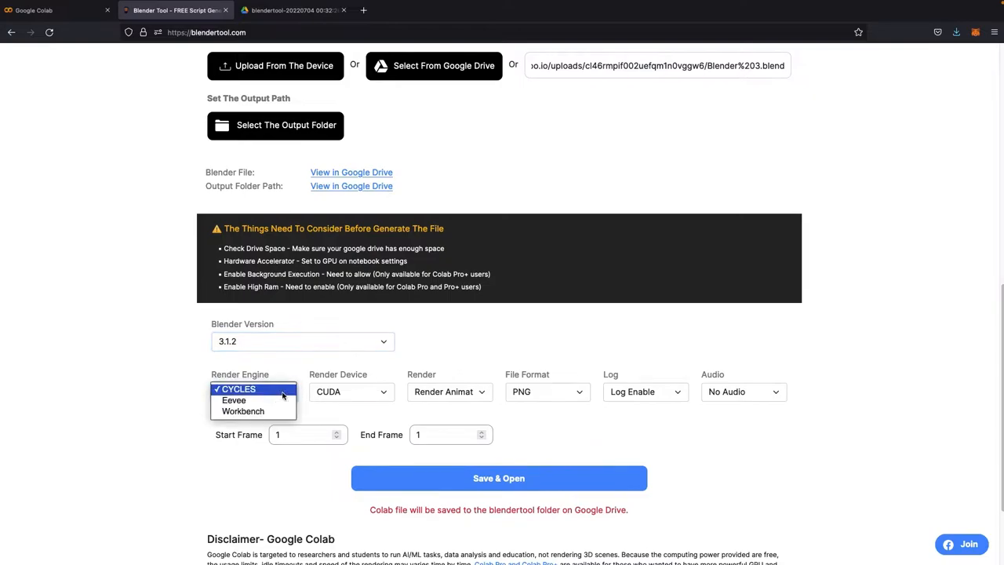
click(189, 388)
click(374, 396)
click(403, 376)
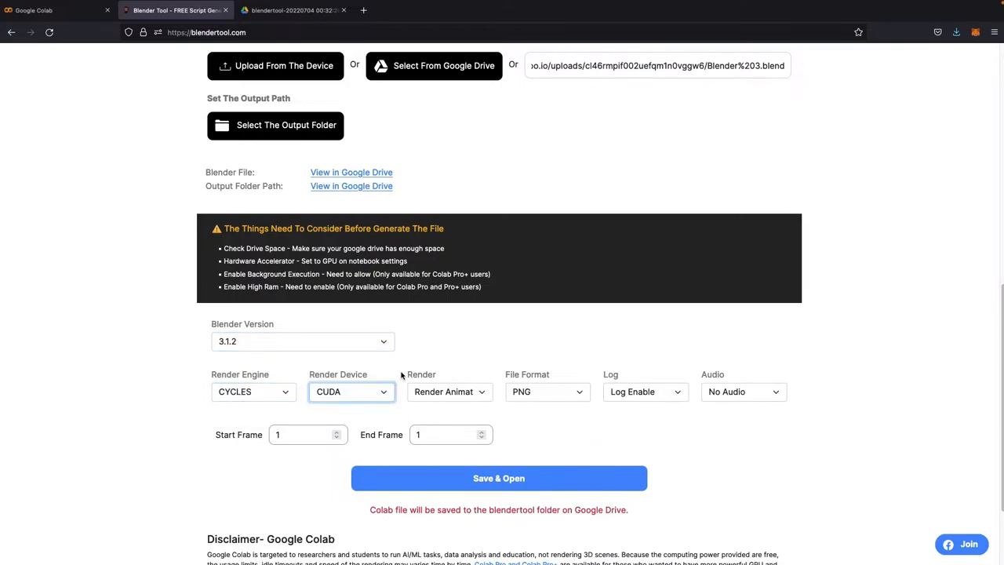
Step: Set the output file format to JPG
click(559, 399)
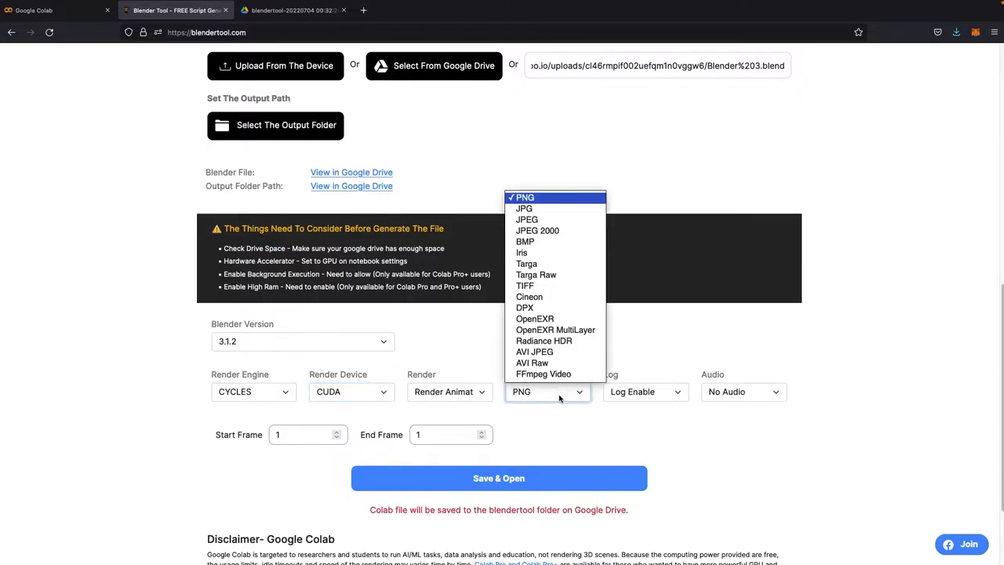
click(524, 210)
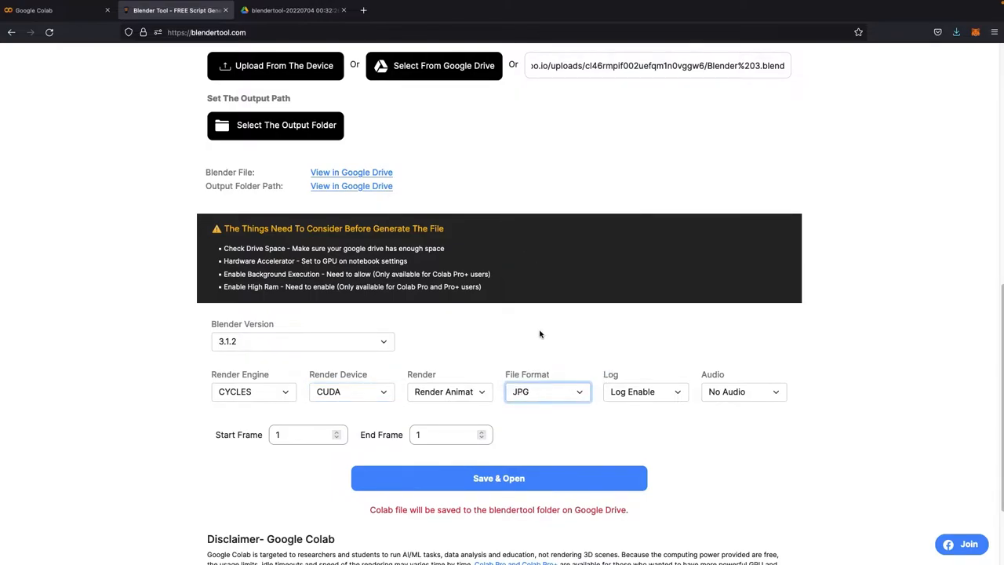
click(643, 392)
click(643, 391)
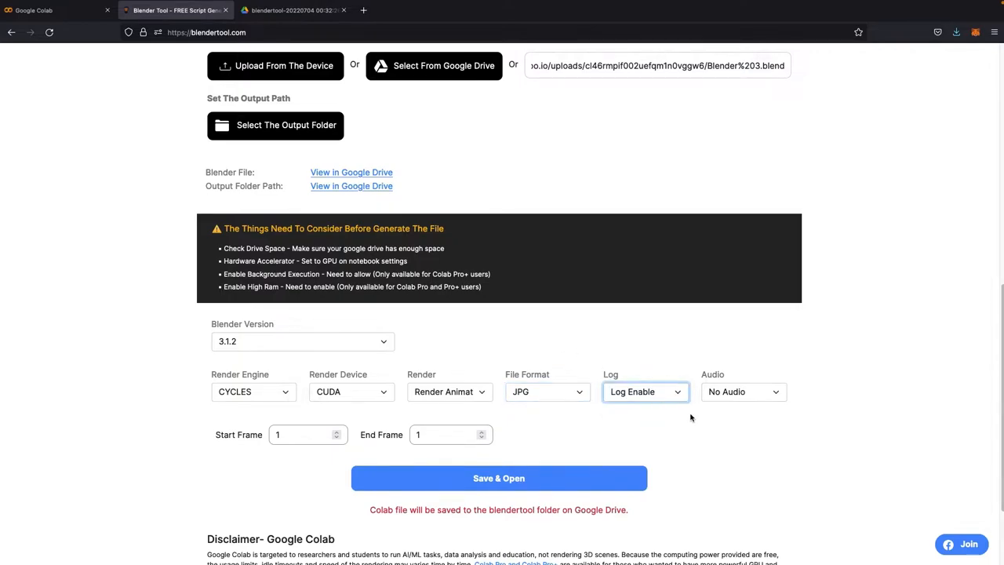
Step: Set the end frame to 10, then save and open the generated Colab notebook
scroll(249, 437, down, 2)
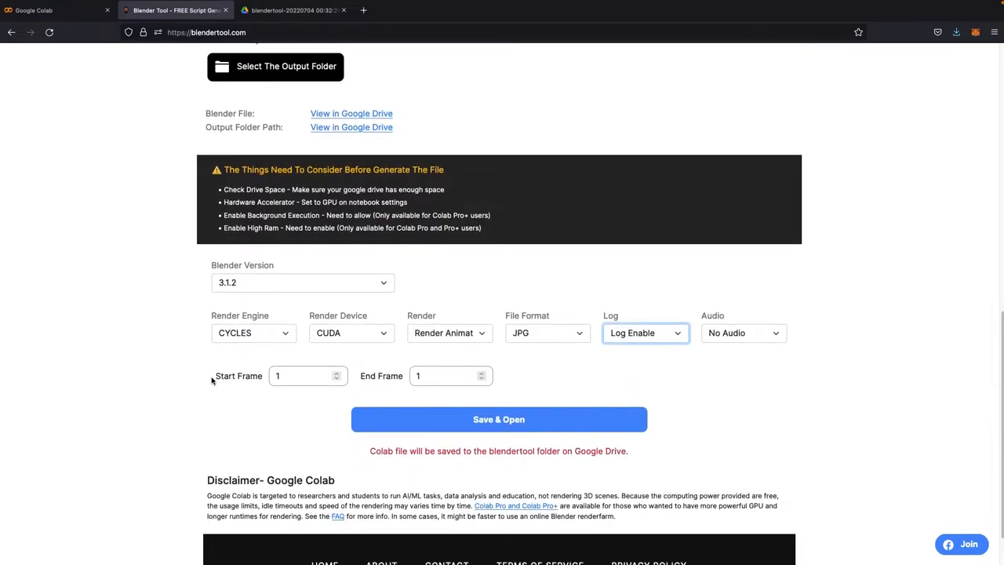
double_click(298, 377)
click(189, 418)
double_click(428, 376)
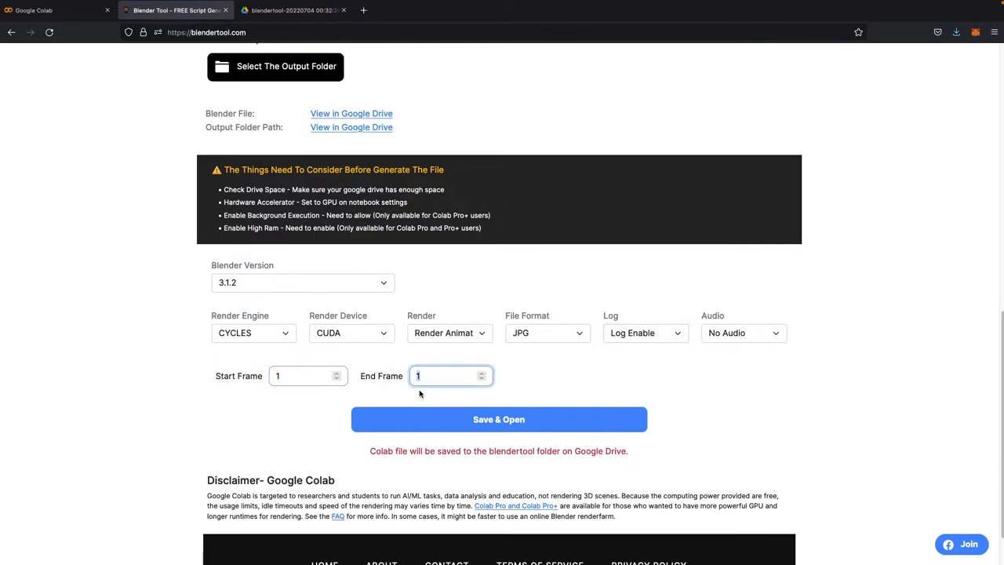
text(10)
scroll(525, 390, down, 2)
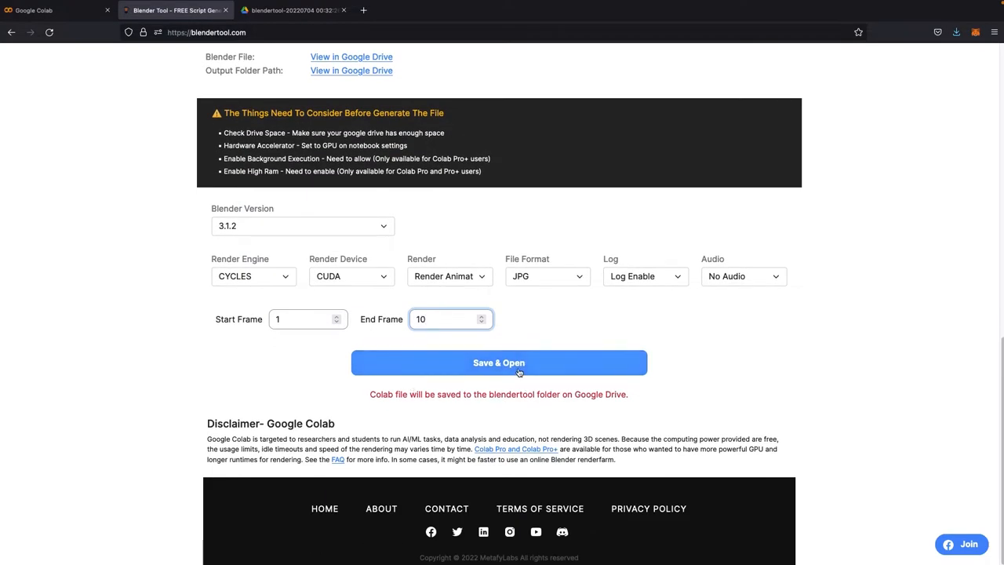
click(518, 369)
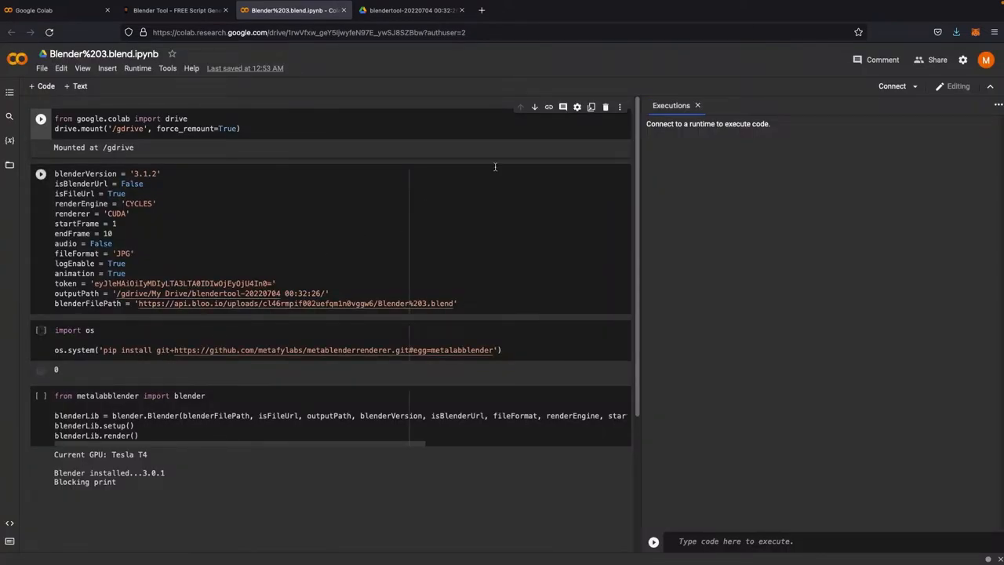
Step: Check which Google account the Colab notebook is signed in with
click(990, 60)
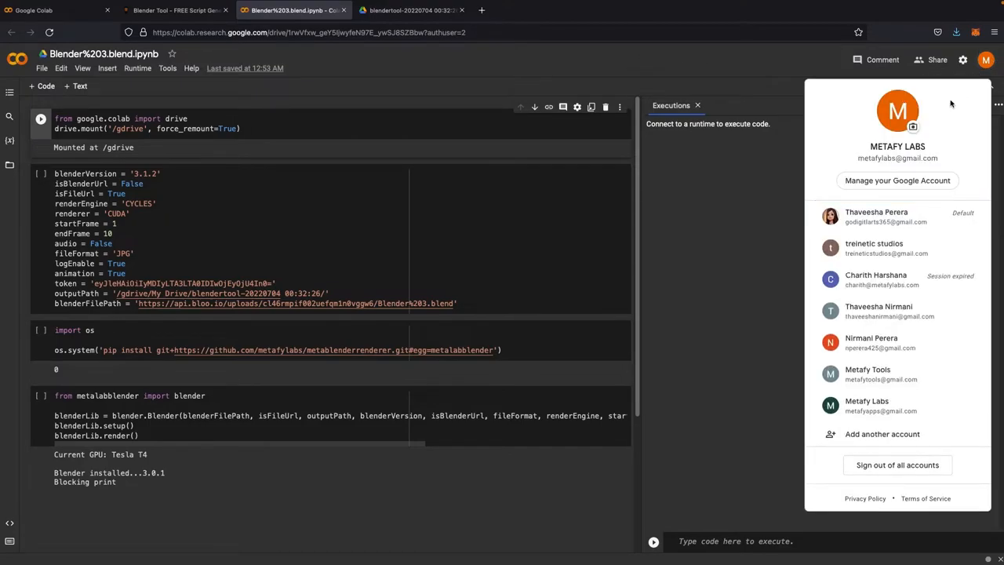
drag(855, 158, 952, 160)
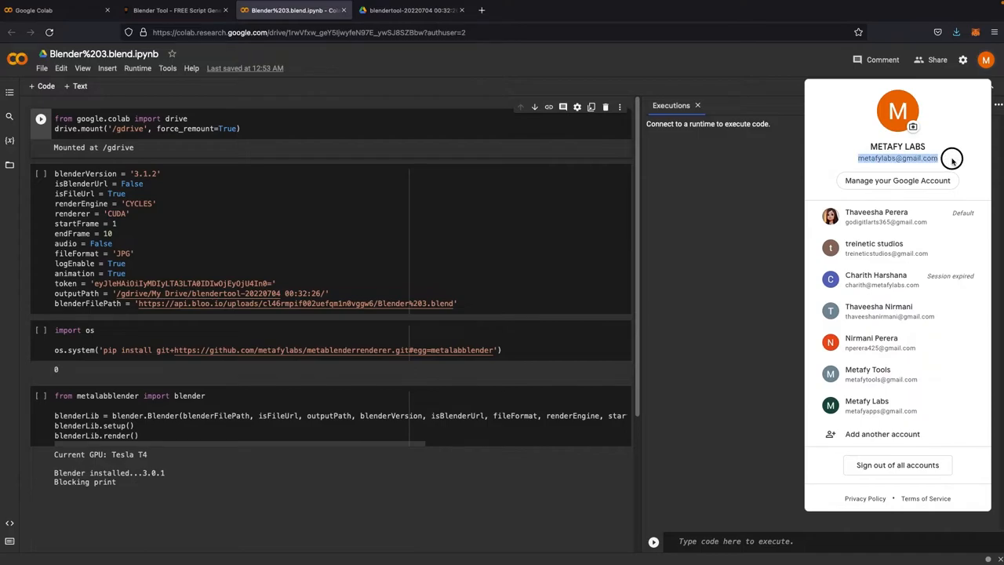
click(792, 56)
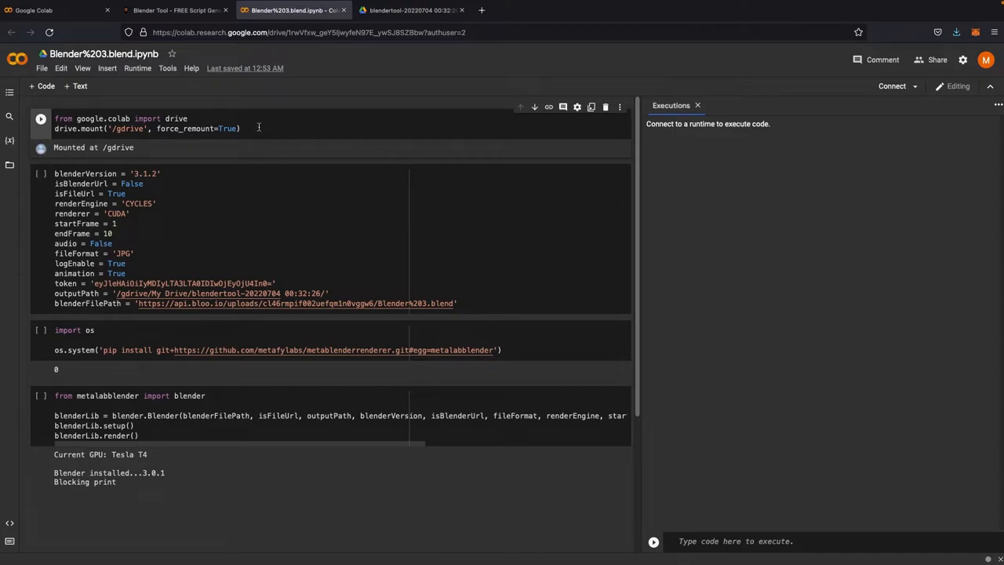
Step: Review the output path and Blender file path lines in the notebook's configuration cell
scroll(241, 200, down, 2)
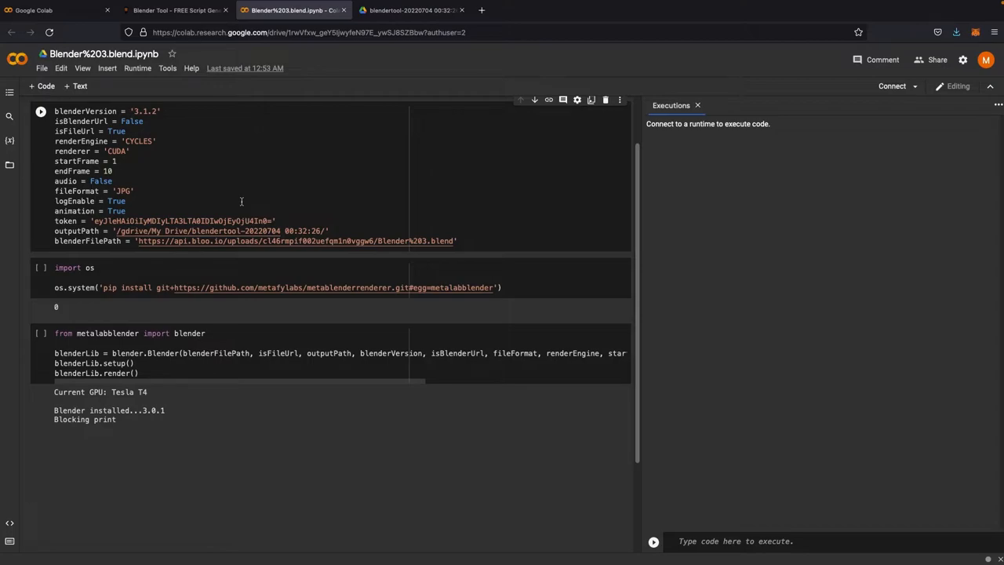
scroll(242, 201, up, 1)
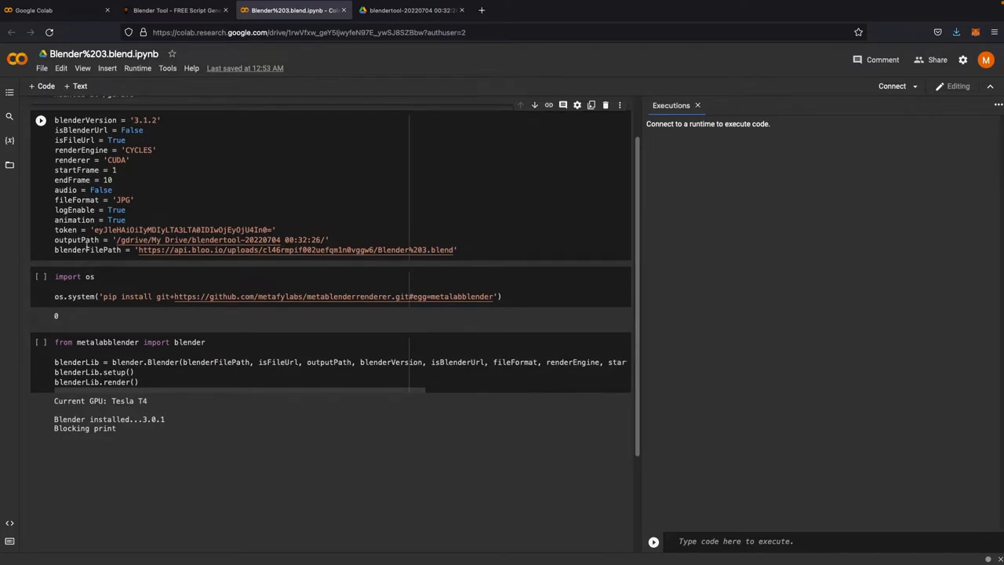
drag(58, 249, 489, 252)
click(490, 251)
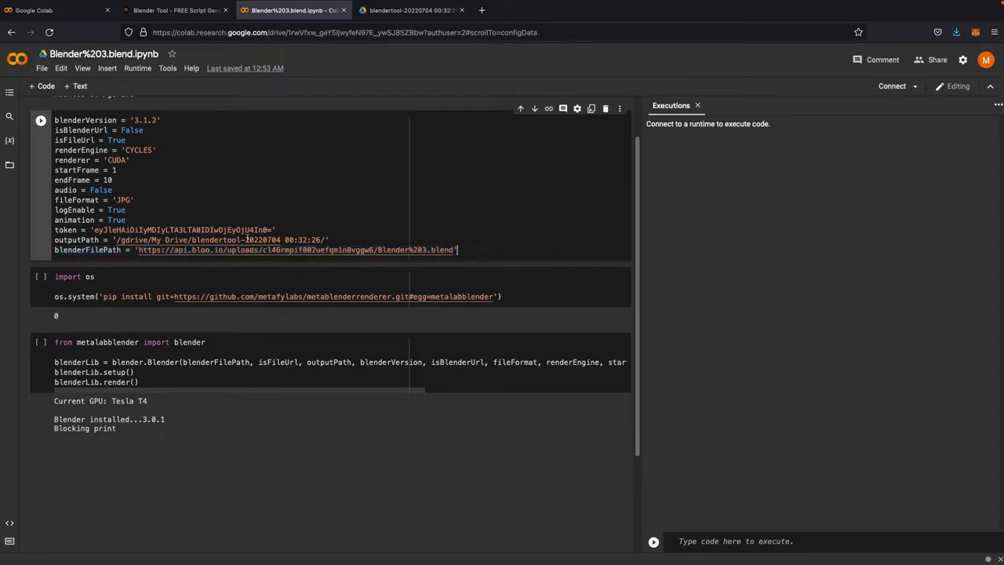
drag(54, 240, 337, 242)
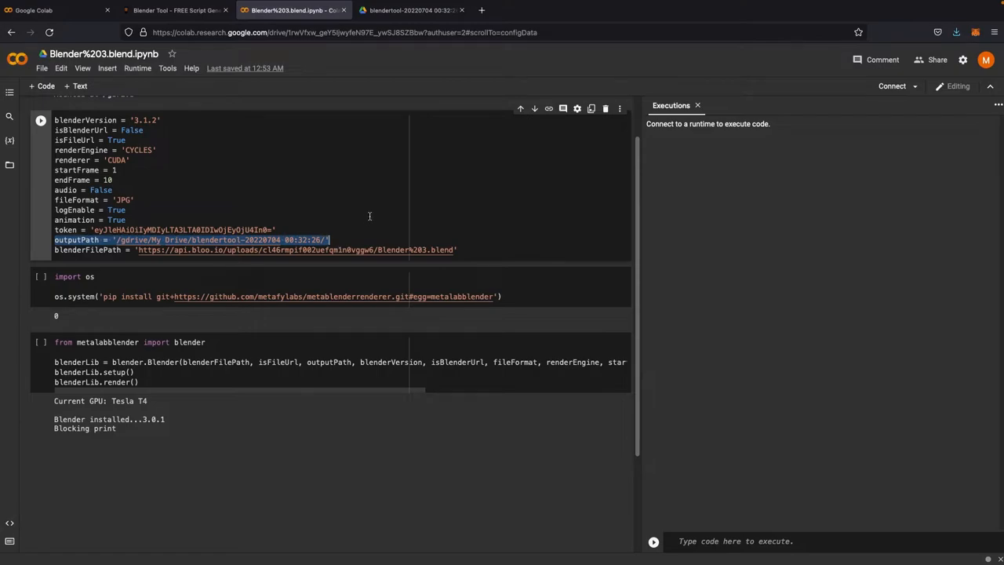
click(369, 216)
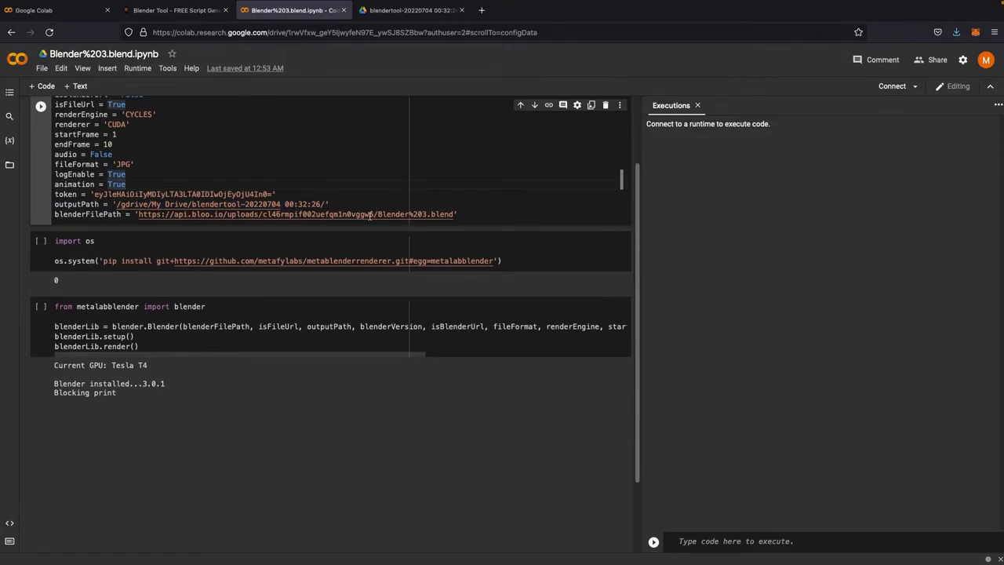
scroll(370, 215, up, 2)
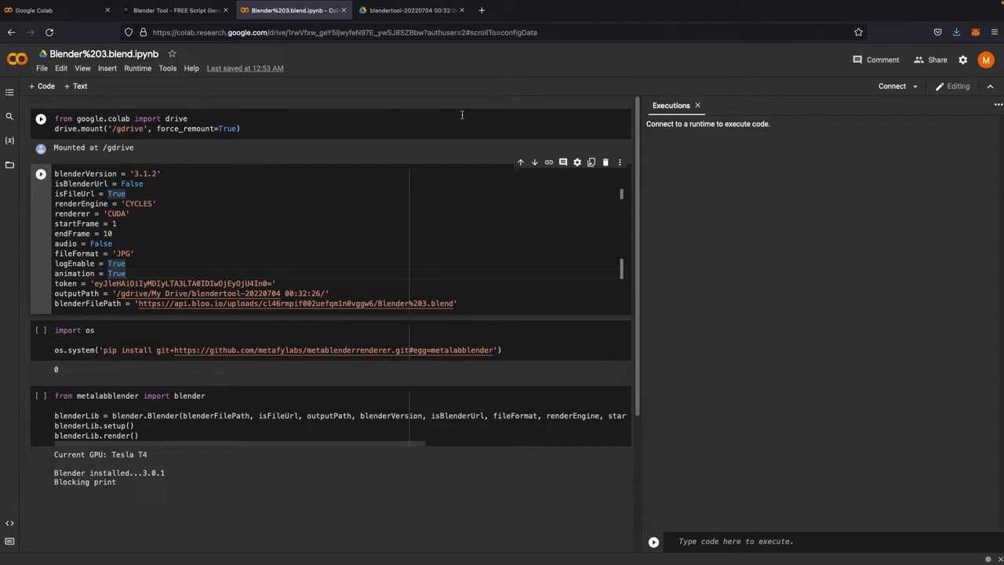
Step: Open the notebook settings, set the hardware accelerator to GPU, and save
click(61, 68)
click(104, 259)
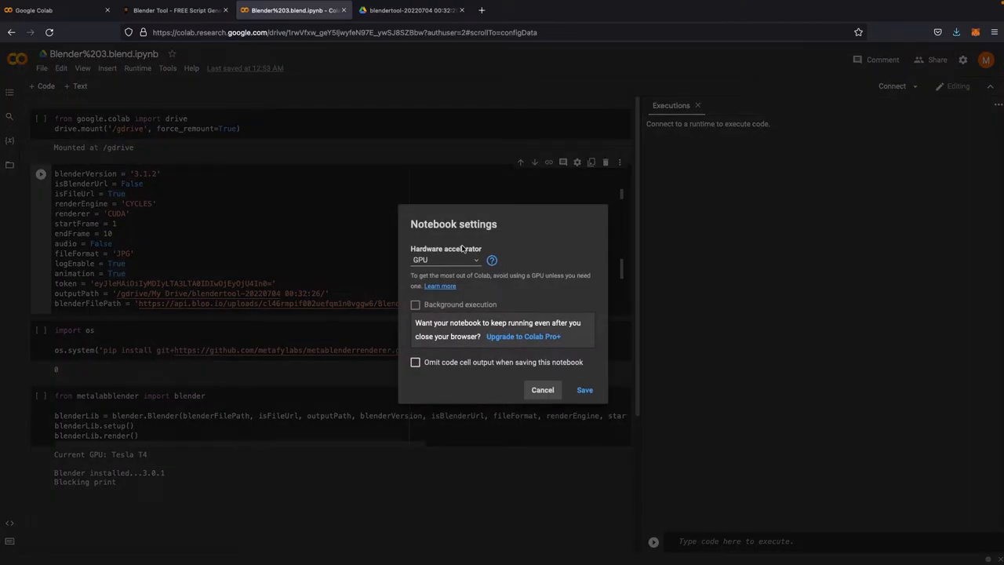
click(443, 261)
click(441, 264)
click(440, 263)
click(430, 250)
click(436, 261)
click(437, 288)
click(439, 260)
click(440, 253)
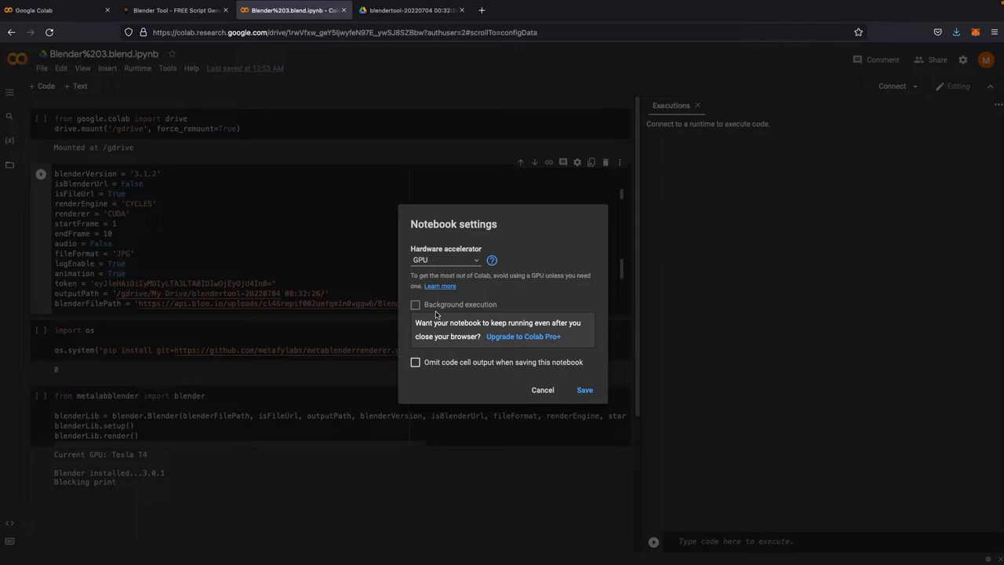
click(584, 389)
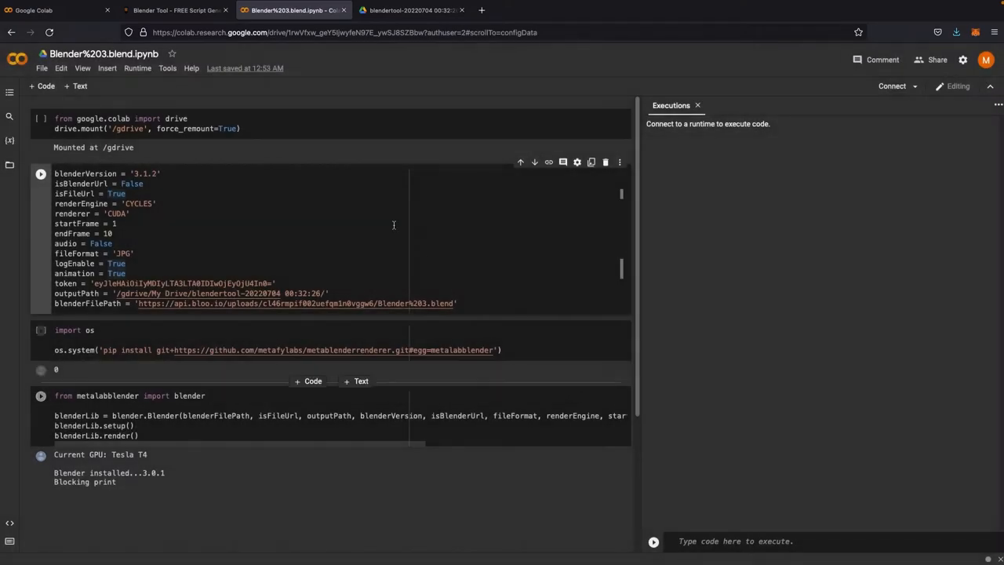
Step: Insert an empty code cell at the top of the notebook and delete it
click(304, 104)
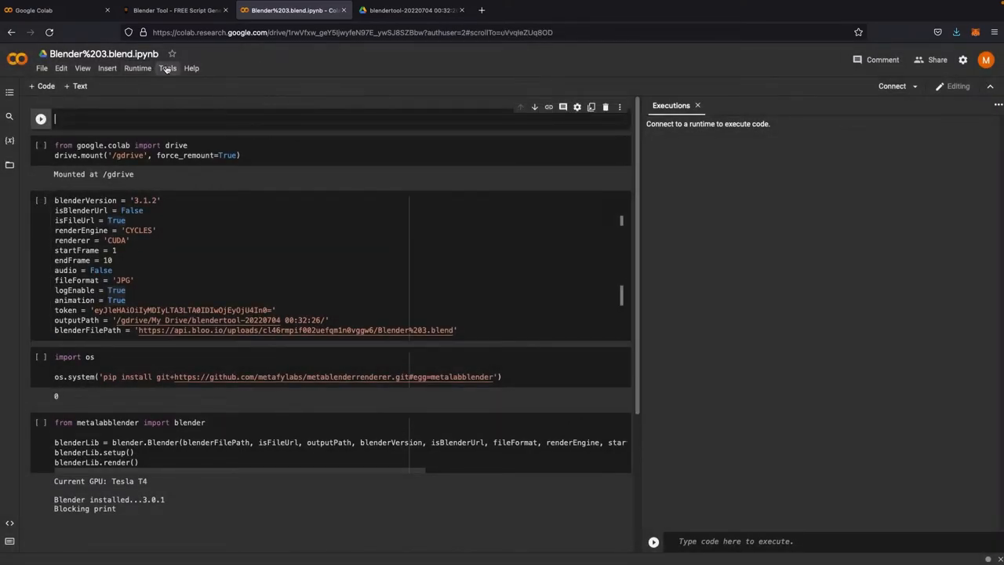
click(604, 107)
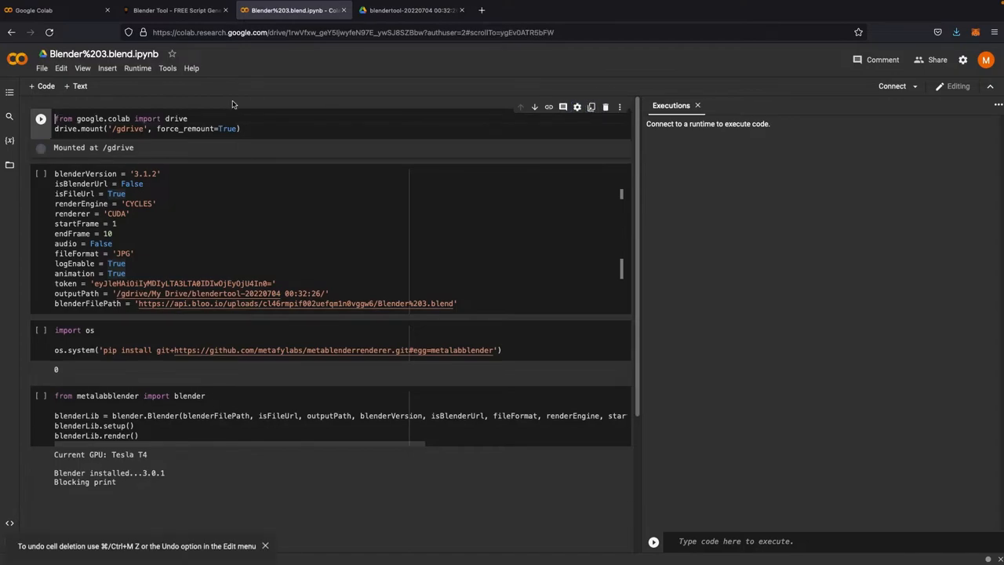
Step: Check the notebook's active runtime sessions and close the sessions window
click(137, 68)
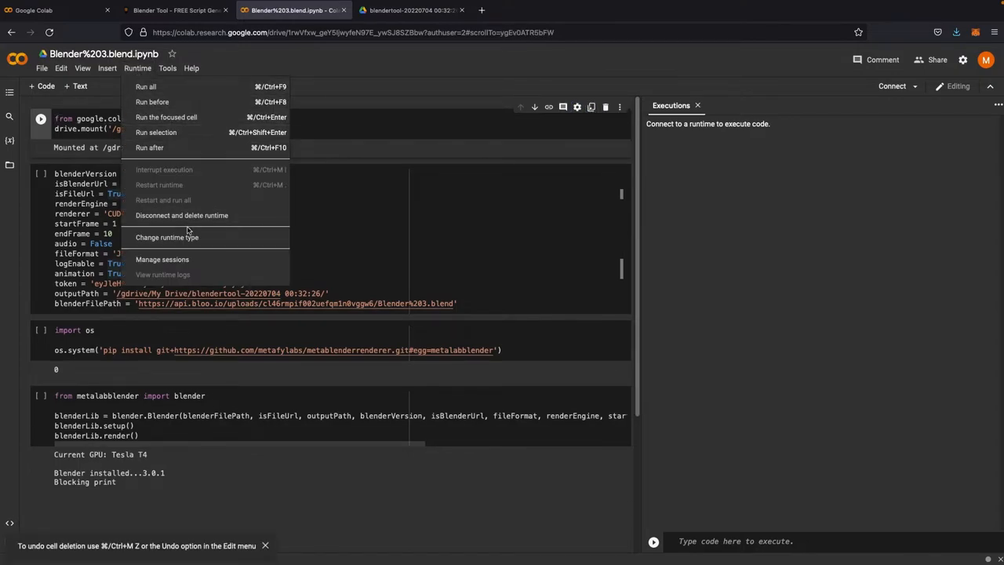
click(188, 259)
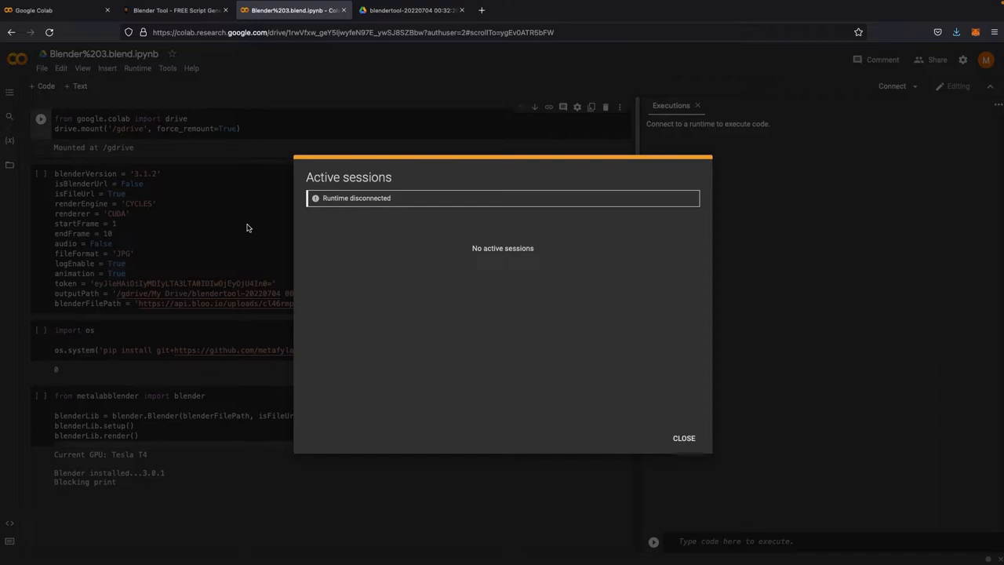
click(675, 440)
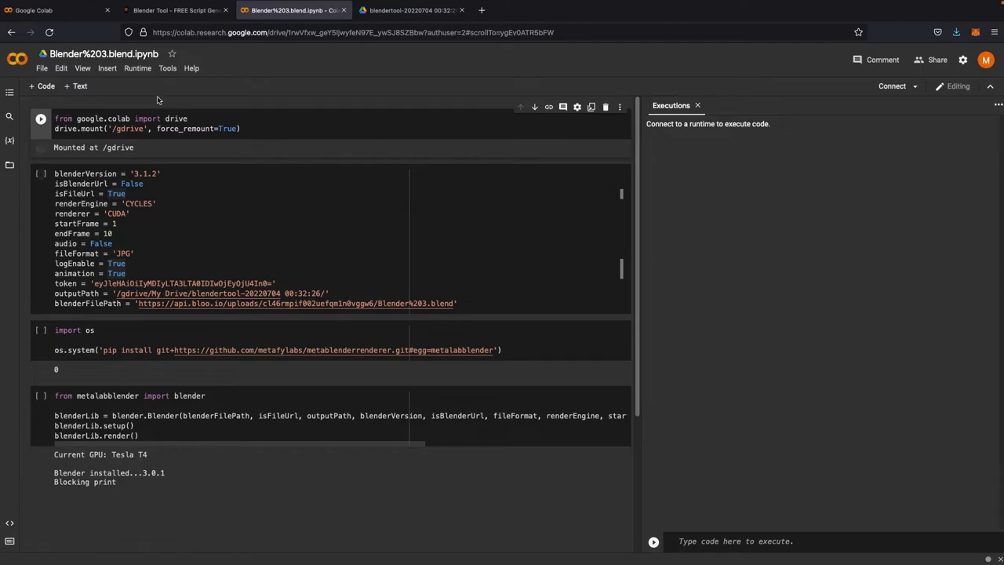
Step: Run all notebook cells and authorize Google Drive access with the signed-in Google account
click(128, 70)
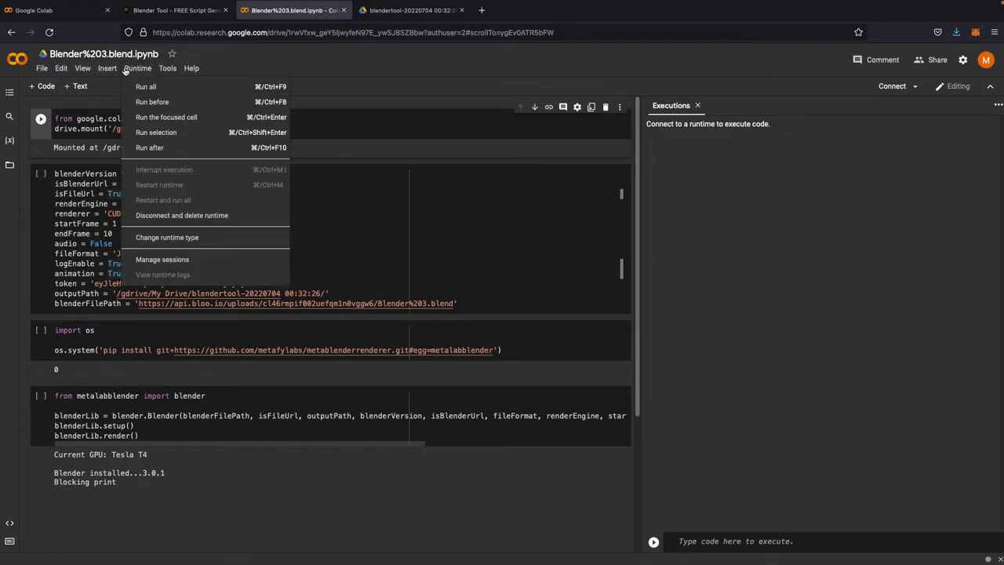
click(146, 87)
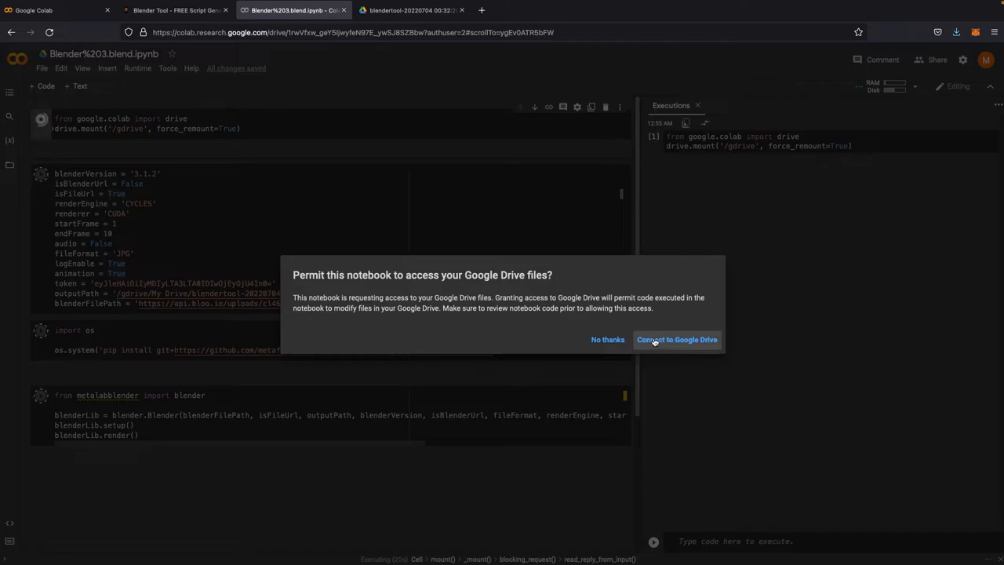
click(680, 340)
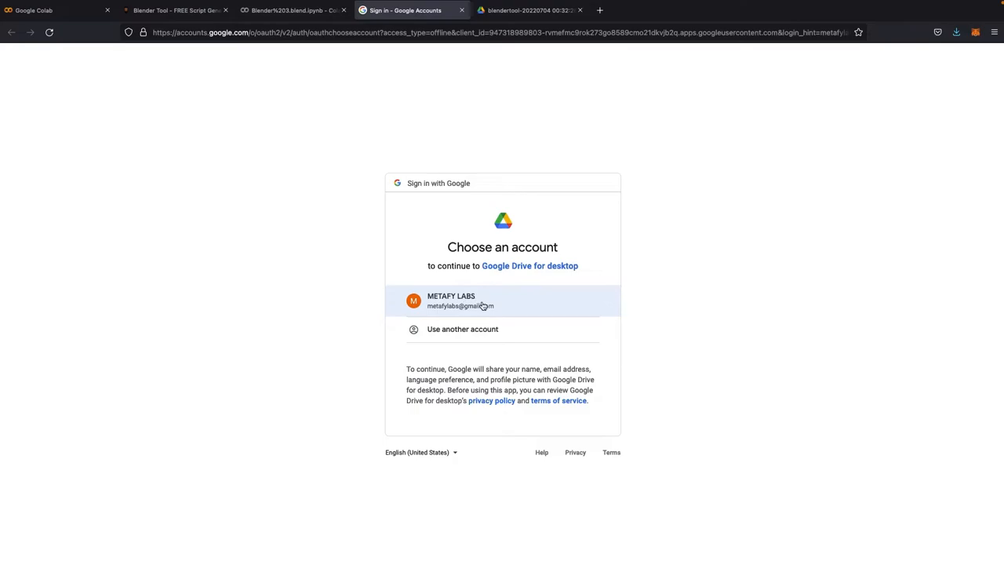
click(482, 304)
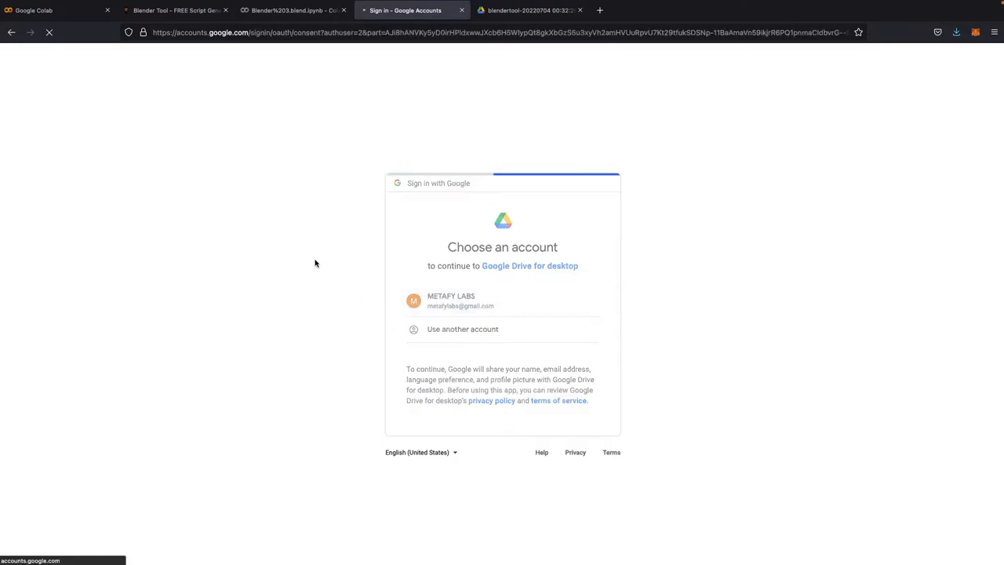
scroll(559, 506, down, 2)
click(557, 491)
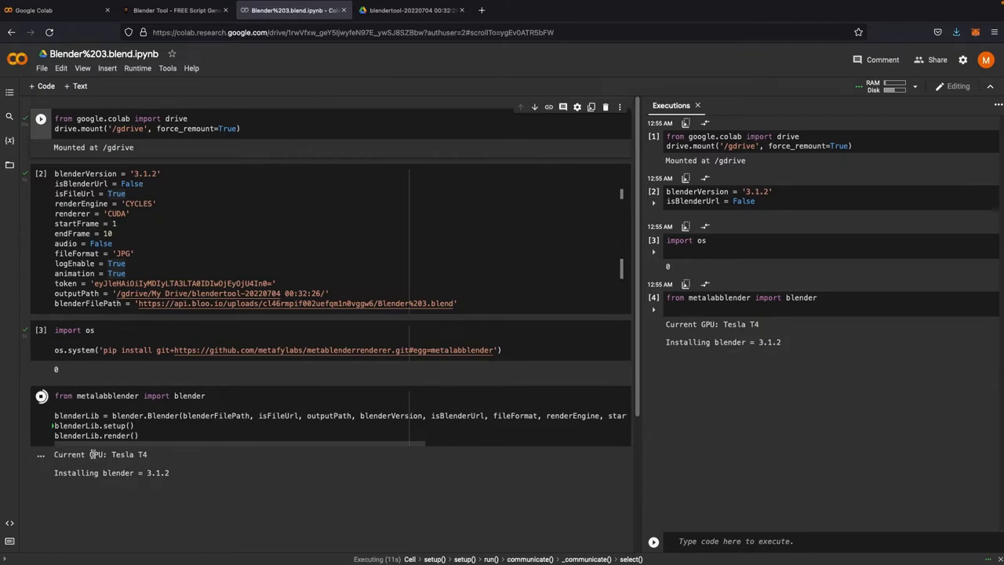
Step: Inspect the render cell's output for the assigned GPU and the Blender version being installed
drag(111, 455, 148, 455)
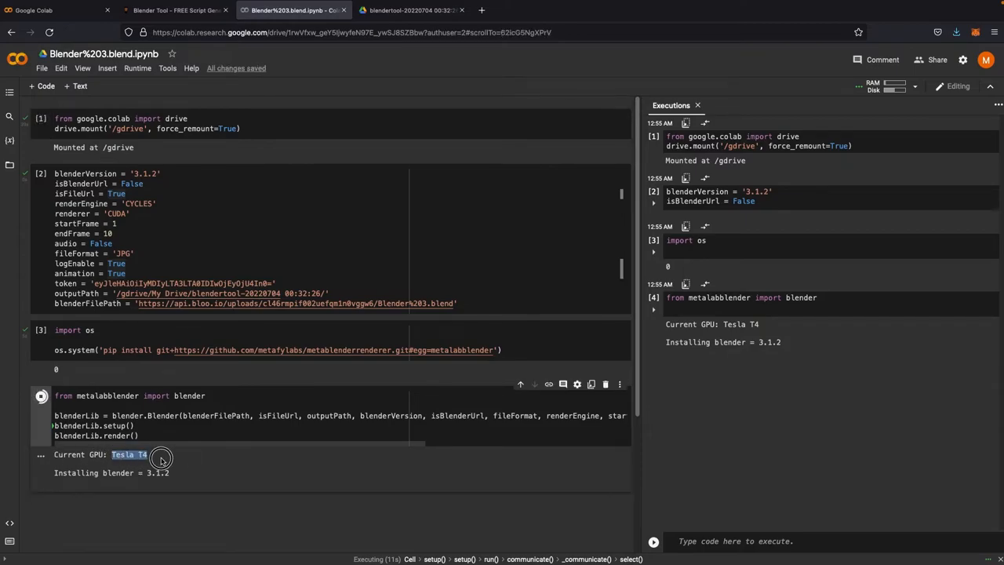
drag(53, 472, 167, 480)
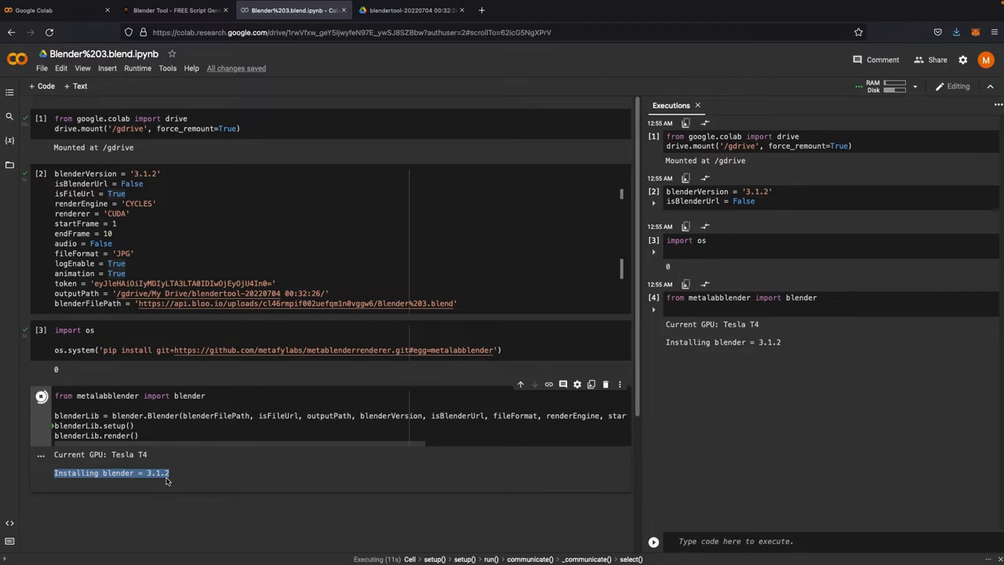
click(180, 480)
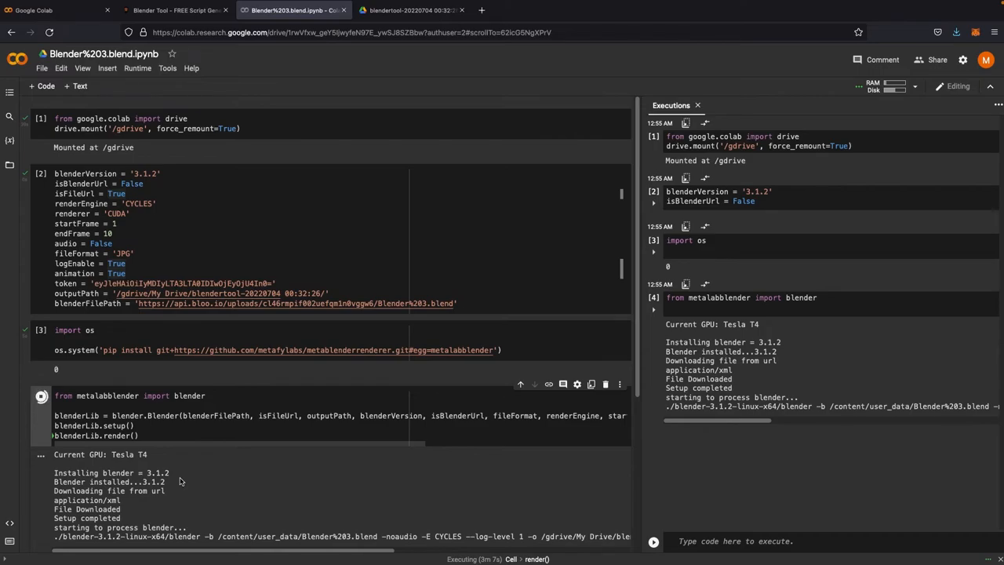
Step: Monitor the render log in the cell output, widening the output area to follow sample progress
scroll(397, 359, down, 4)
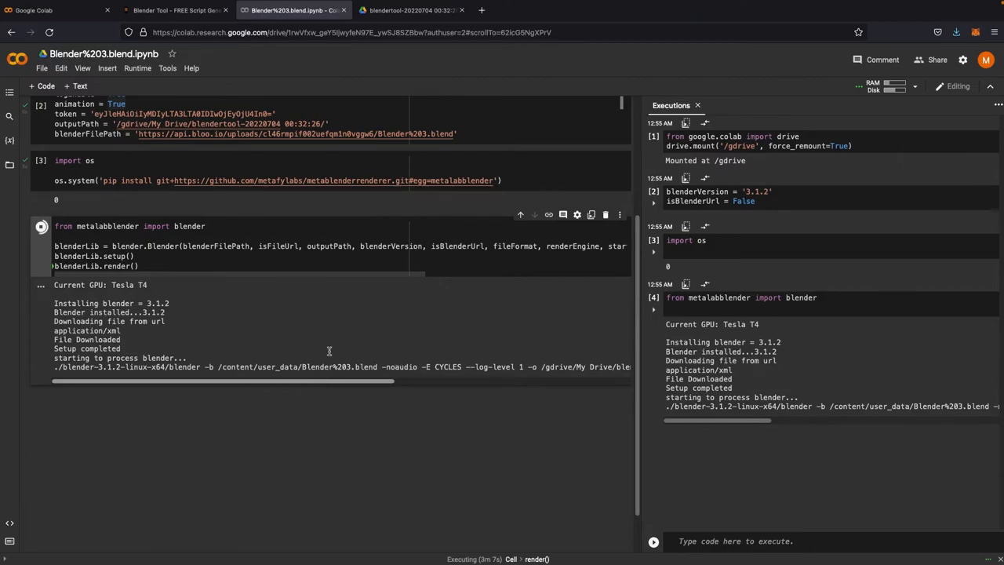
click(379, 11)
click(256, 11)
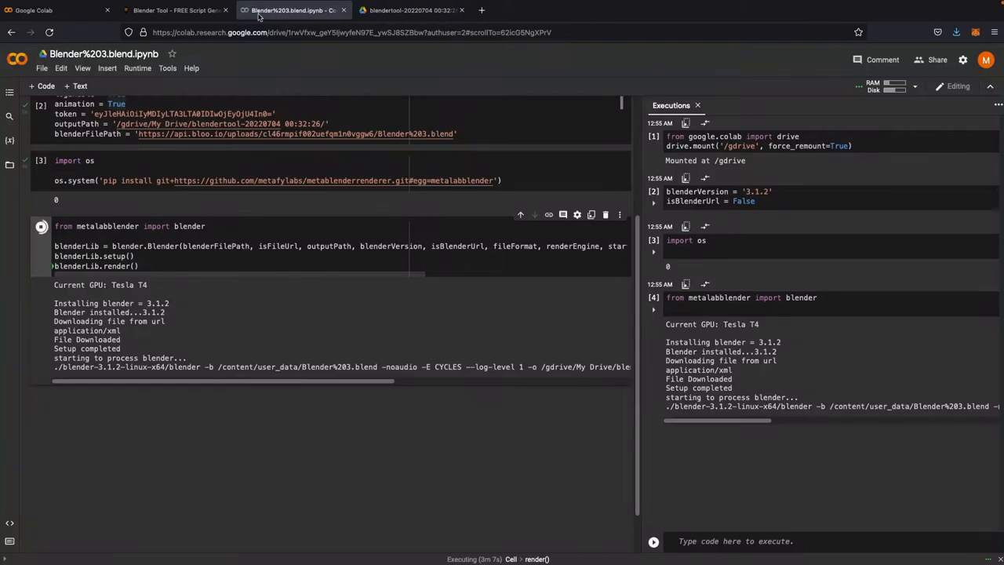
click(362, 11)
click(305, 11)
drag(343, 383, 206, 382)
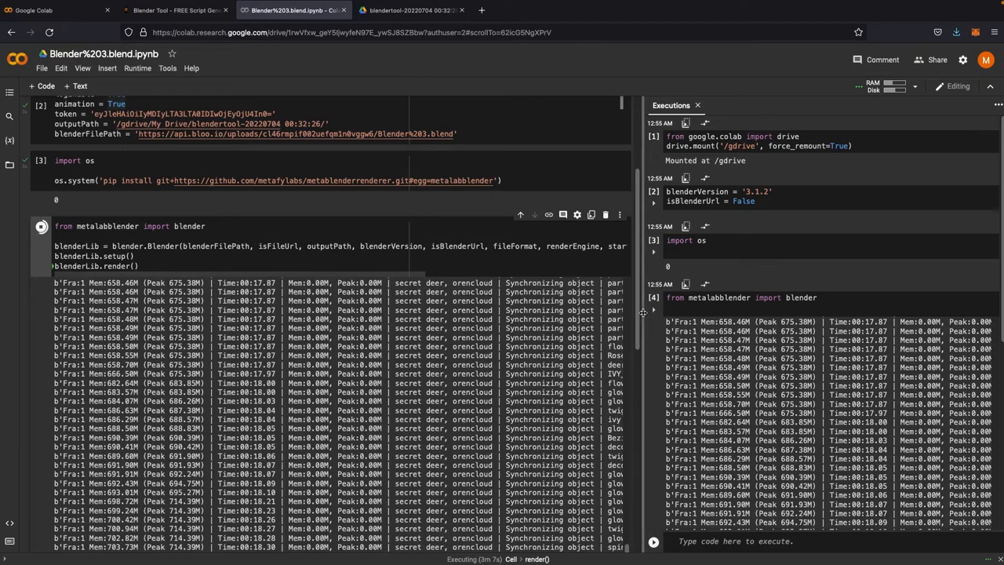
scroll(511, 495, down, 10)
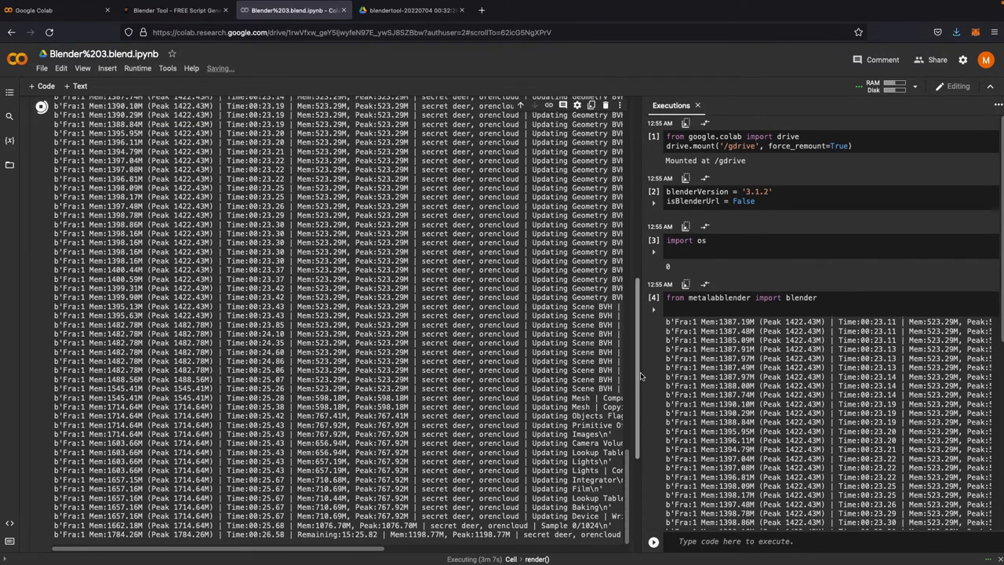
drag(642, 372, 819, 375)
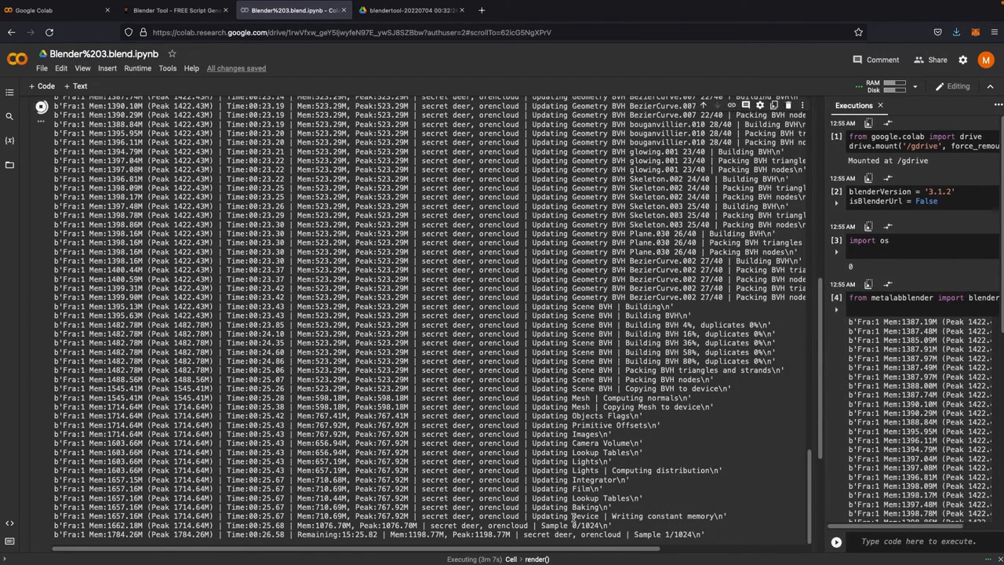
drag(551, 551, 694, 551)
scroll(702, 347, up, 3)
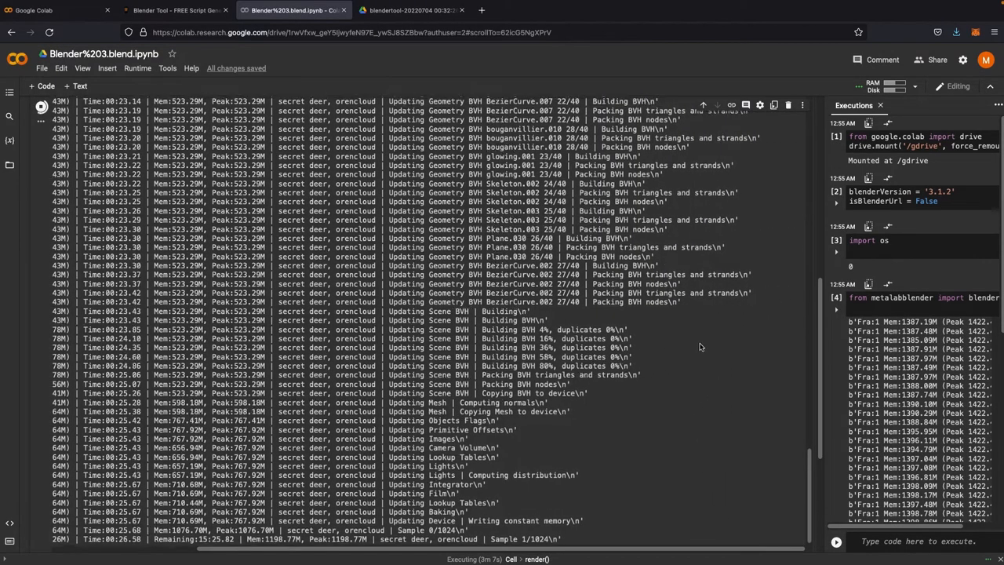
scroll(700, 347, down, 5)
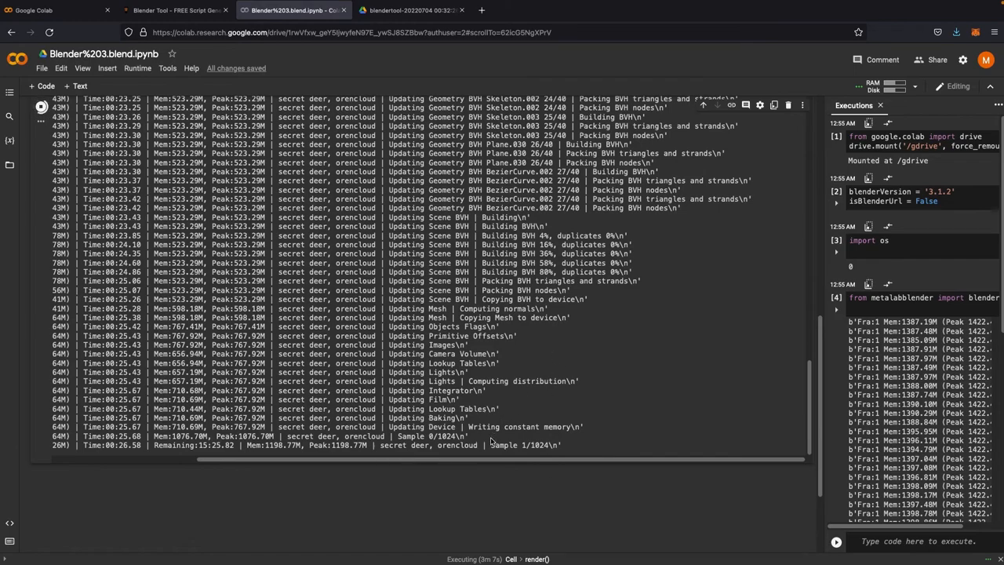
drag(490, 444, 560, 445)
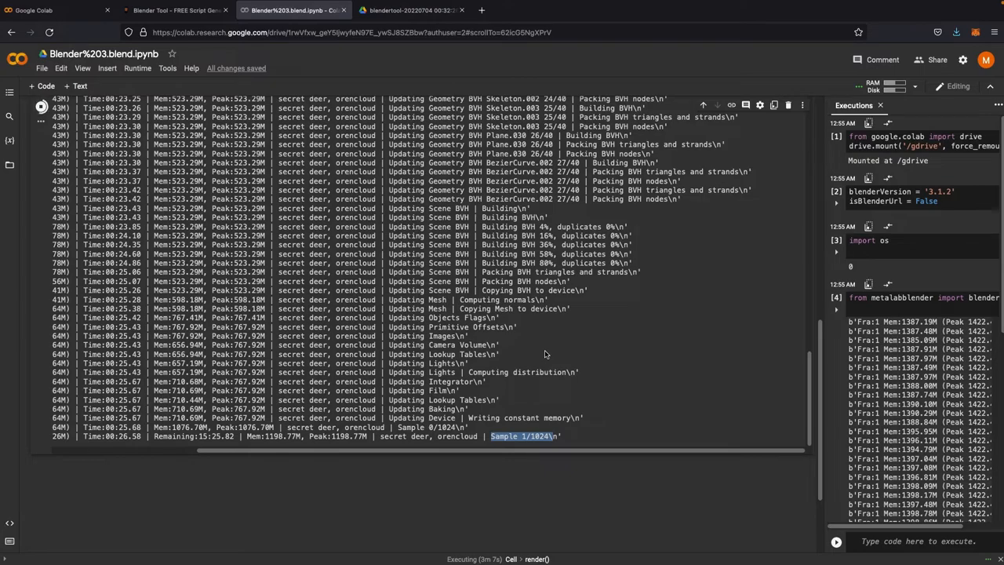
scroll(630, 482, up, 1)
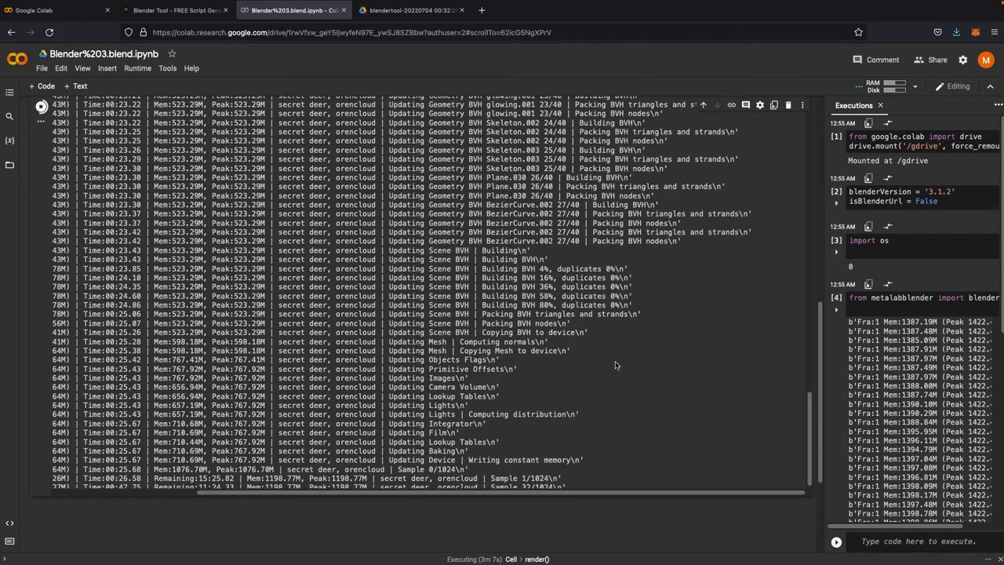
scroll(615, 365, down, 1)
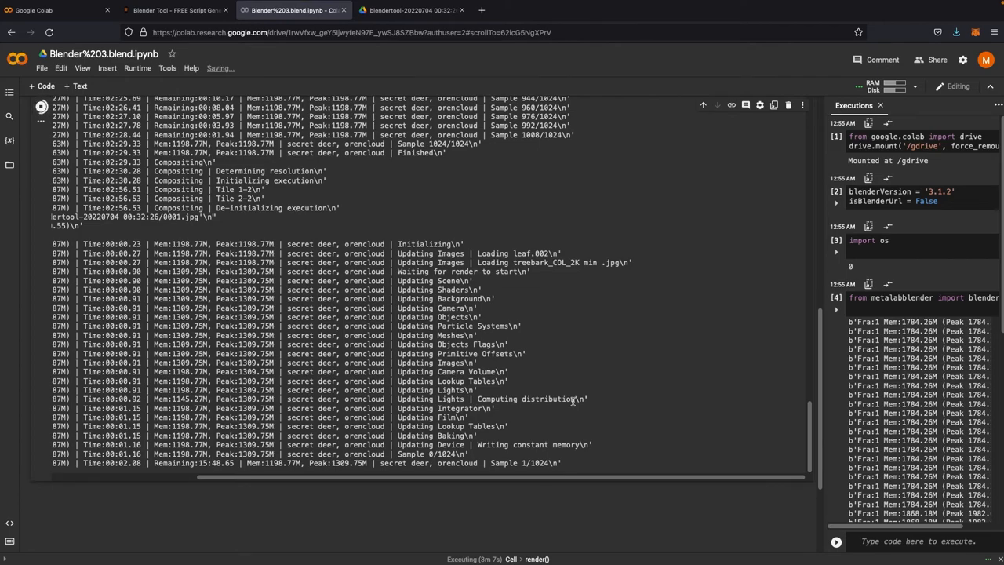
drag(491, 463, 568, 468)
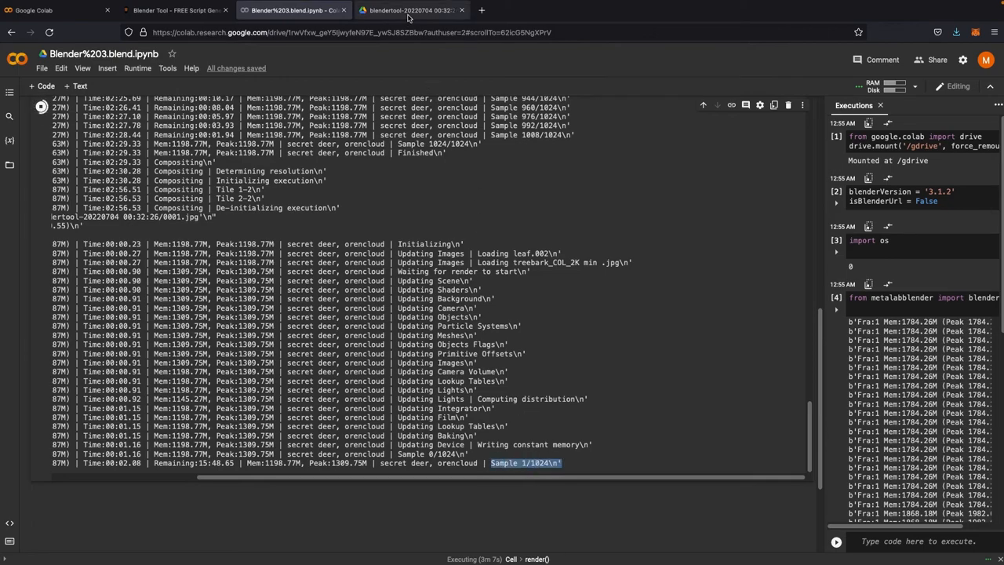
Step: Open the rendered 0001.jpg in the Drive output folder to preview it, then return to the notebook
click(406, 11)
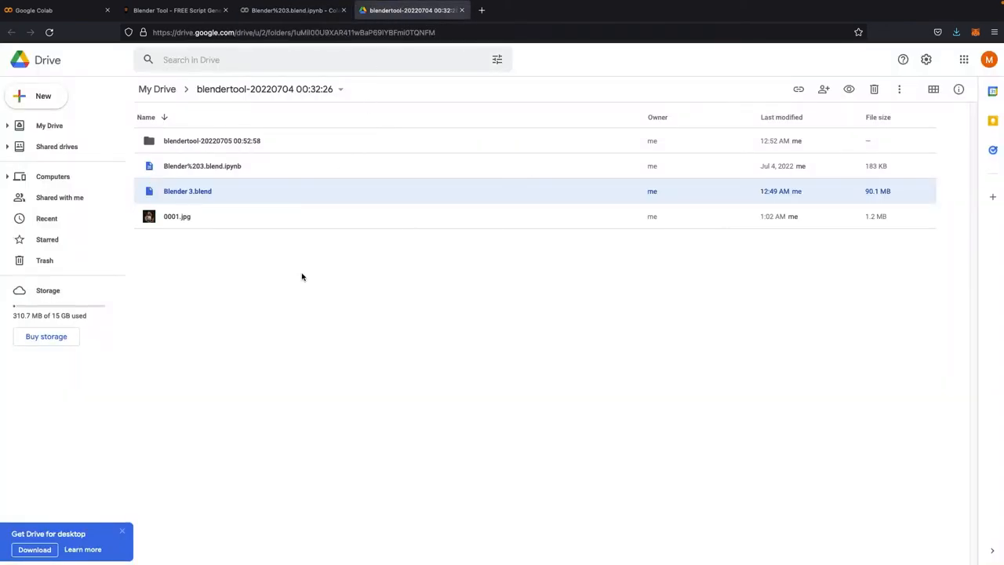
click(156, 146)
click(167, 216)
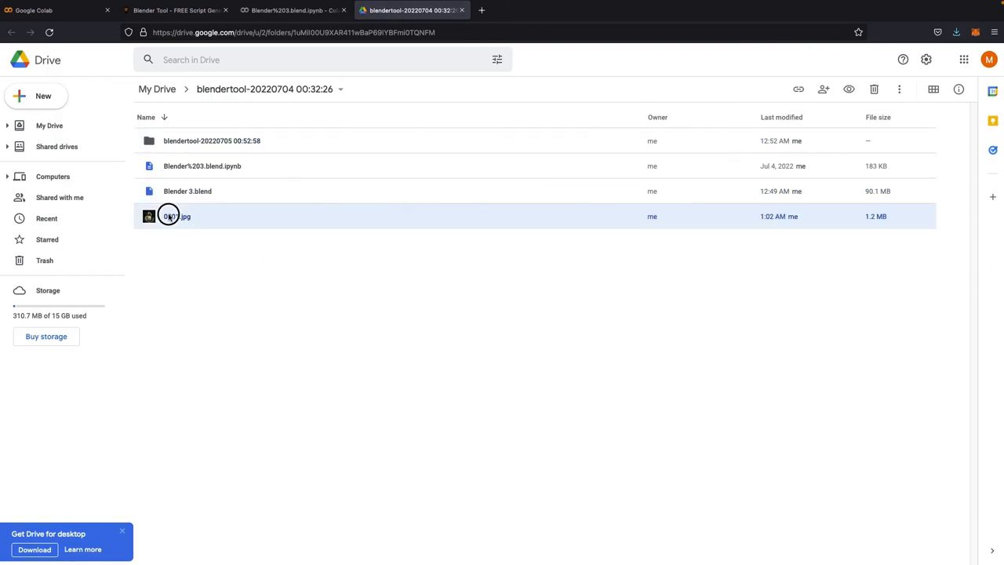
double_click(152, 218)
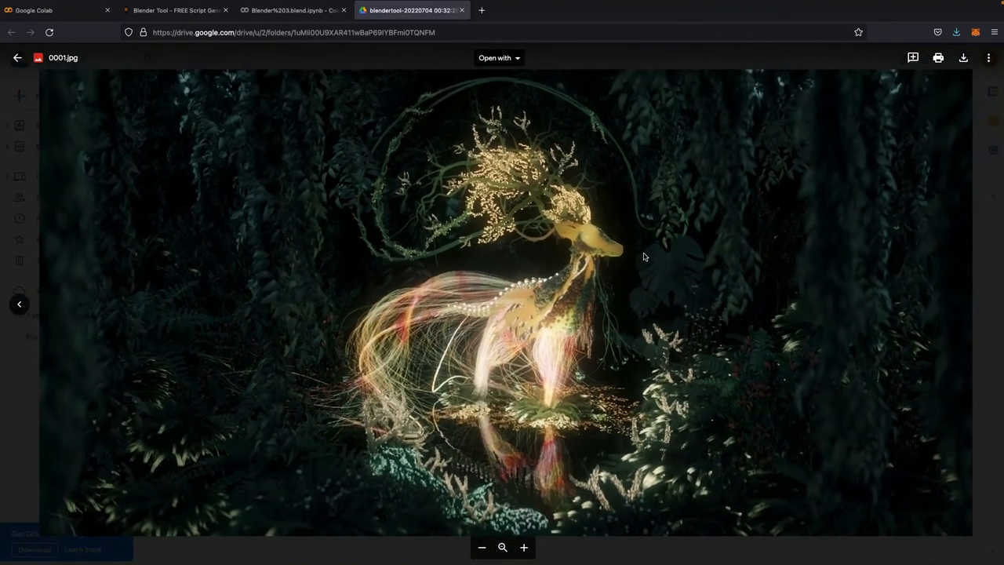
click(986, 243)
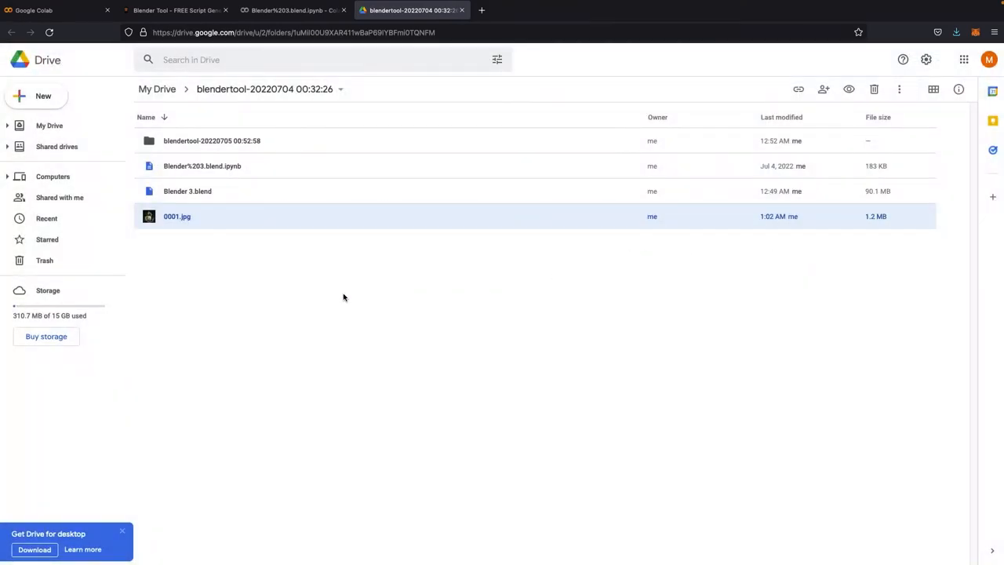
click(282, 14)
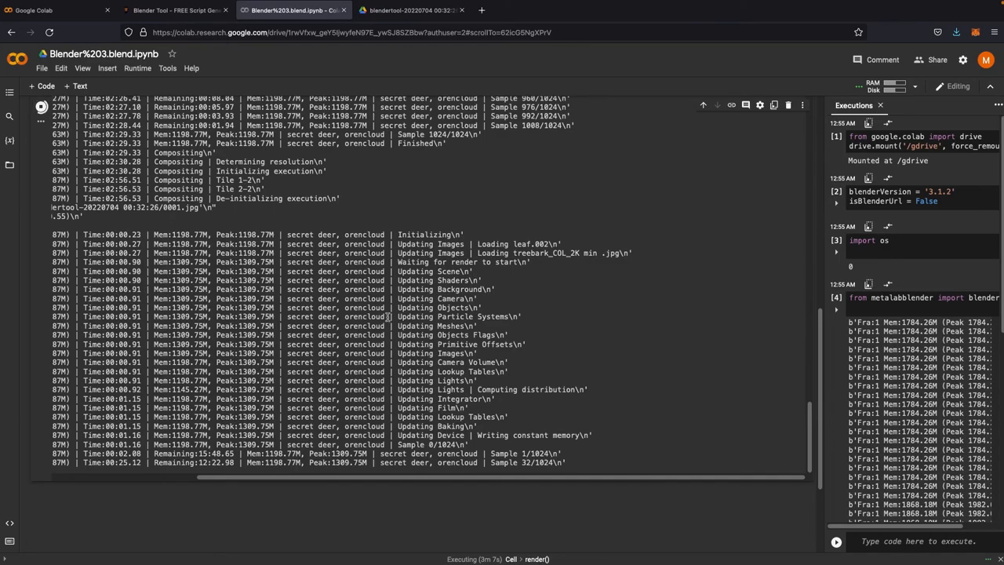